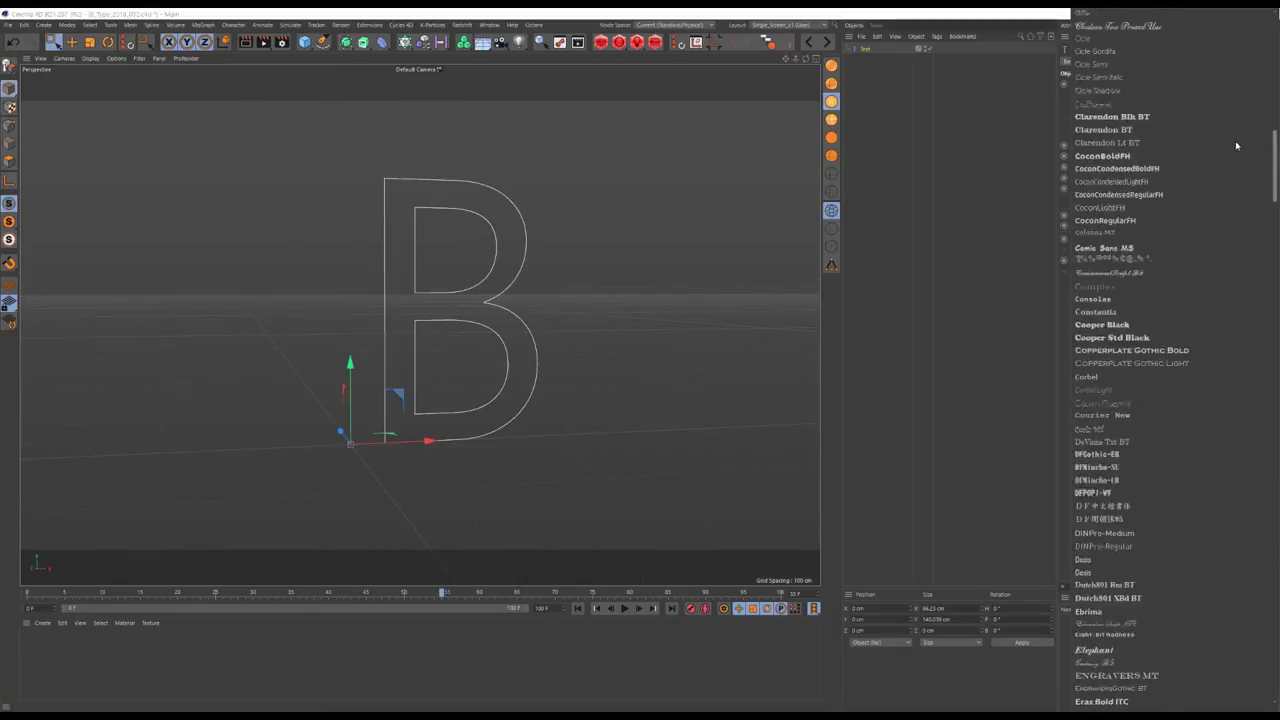
# - Set the B text's font to Britannic Bold
pyautogui.scroll(-1, 1118, 308)
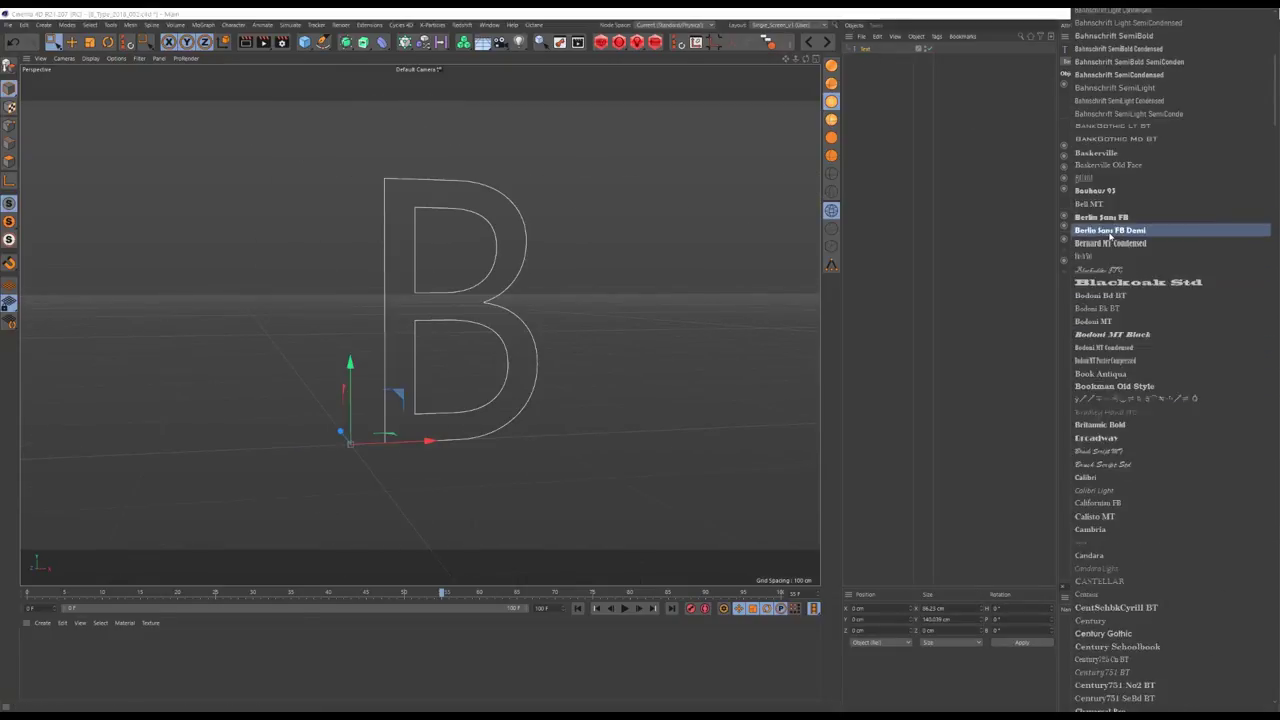
pyautogui.scroll(2, 1126, 366)
pyautogui.click(1100, 484)
pyautogui.moveTo(594, 354)
pyautogui.keyDown('alt'); pyautogui.mouseDown()
pyautogui.moveTo(497, 374)
pyautogui.moveTo(520, 420)
pyautogui.moveTo(479, 387)
pyautogui.mouseUp(); pyautogui.keyUp('alt')
# - Group the Text object under a new Null and check it in top view
pyautogui.hotkey('alt', 'g')
pyautogui.click(860, 56)
pyautogui.click(862, 48)
pyautogui.press('F2')
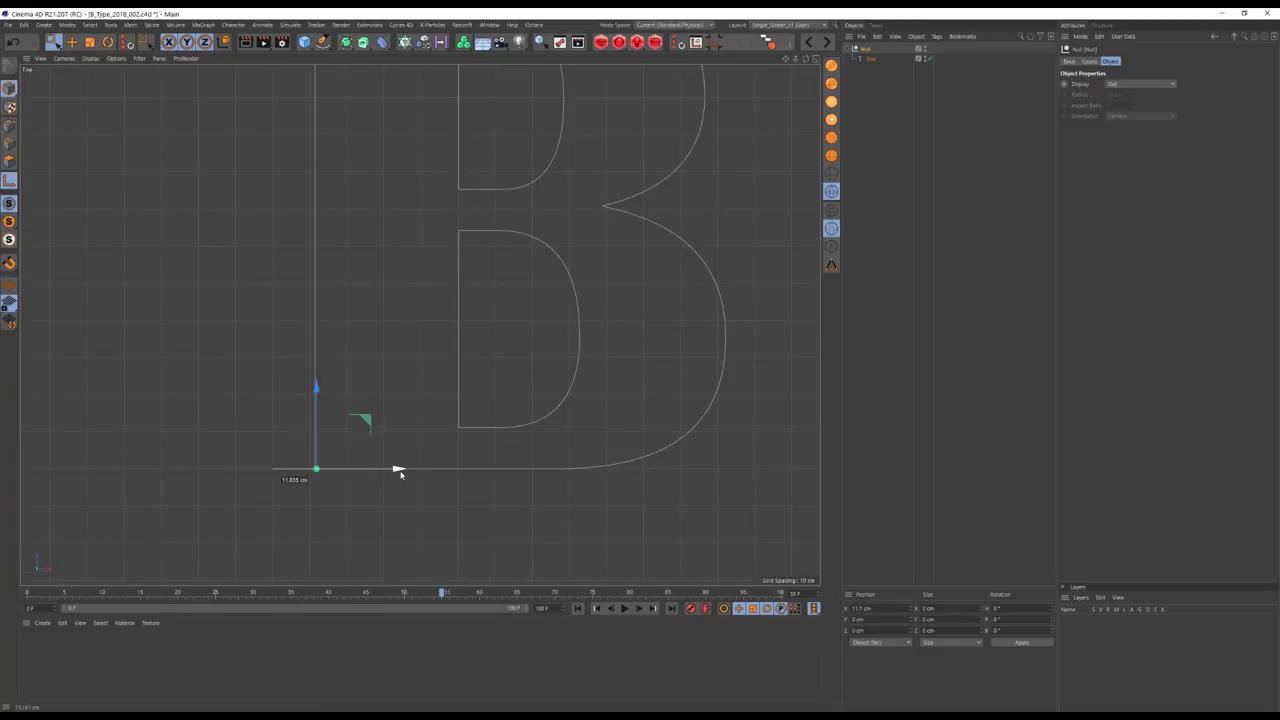
pyautogui.press('F1')
# - Extrude the B text into a solid and adjust its intermediate points Number
pyautogui.keyDown('alt'); pyautogui.click(345, 42); pyautogui.keyUp('alt')
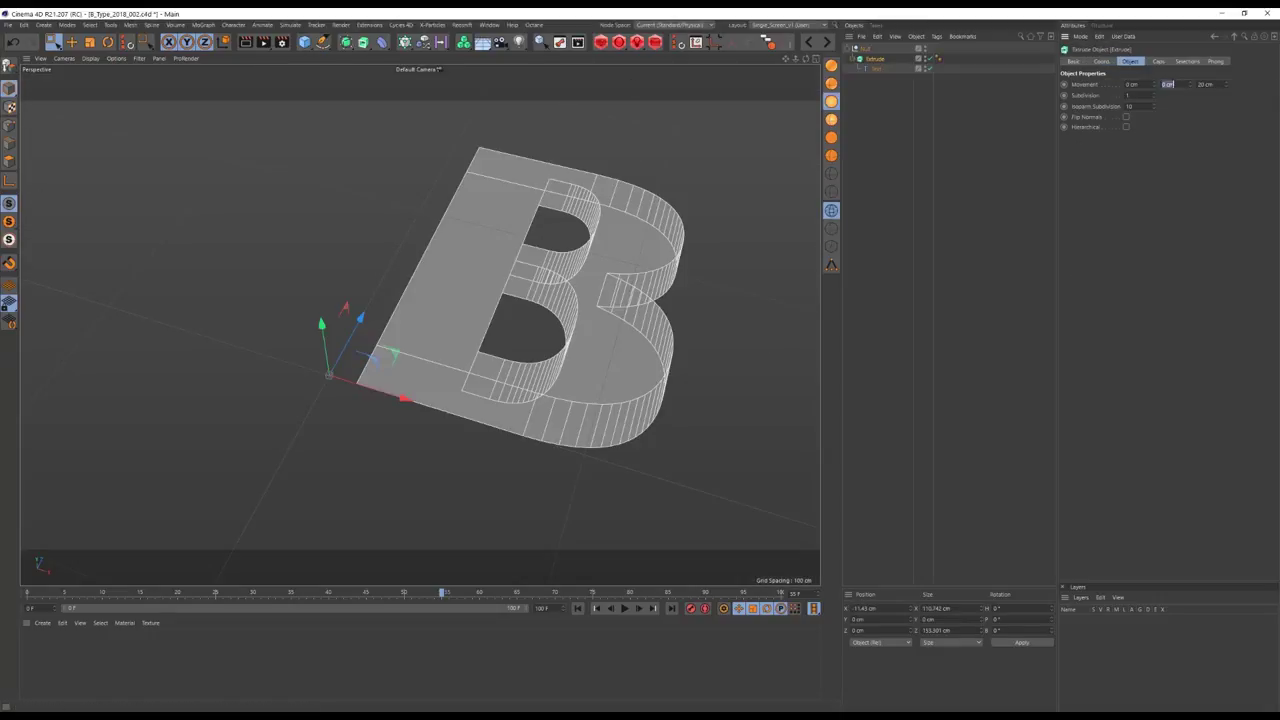
pyautogui.click(831, 128)
pyautogui.click(876, 68)
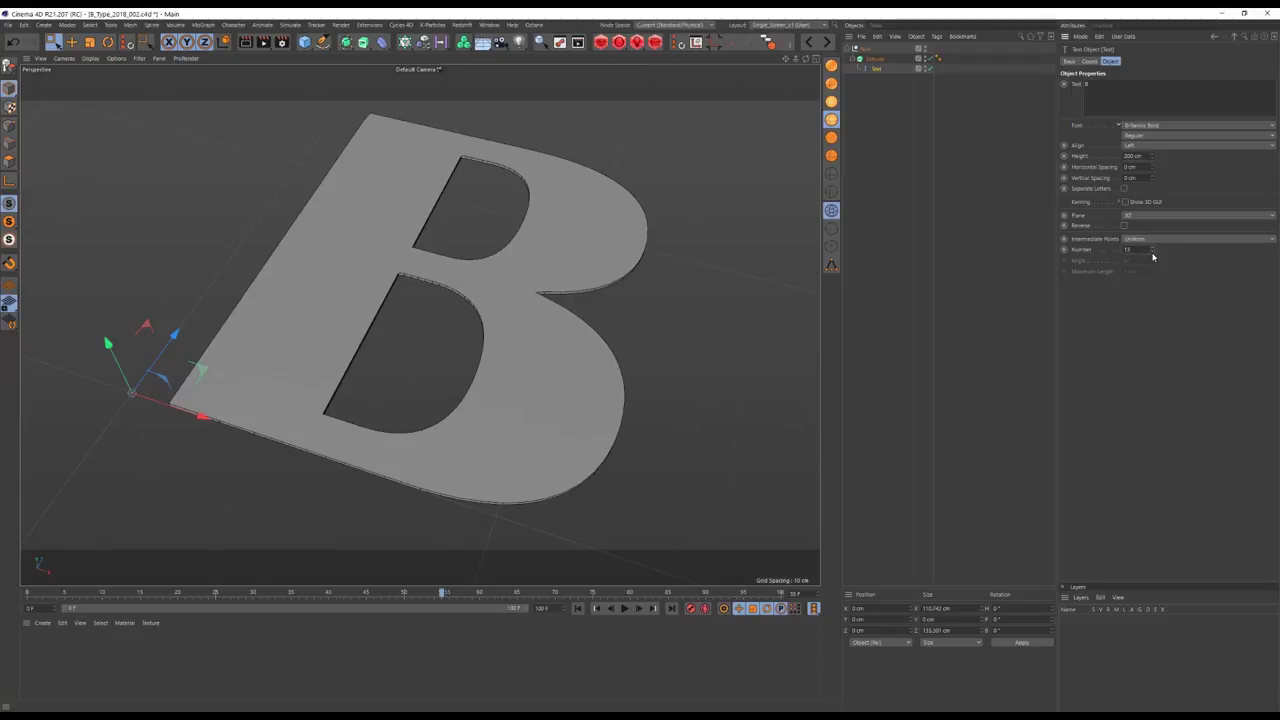
pyautogui.keyDown('alt'); pyautogui.moveTo(603, 292); pyautogui.dragTo(576, 281, button='middle'); pyautogui.keyUp('alt')
pyautogui.click(1128, 249)
# - Set the Extrude caps to Regular Grid and add a Bend deformer
pyautogui.click(875, 58)
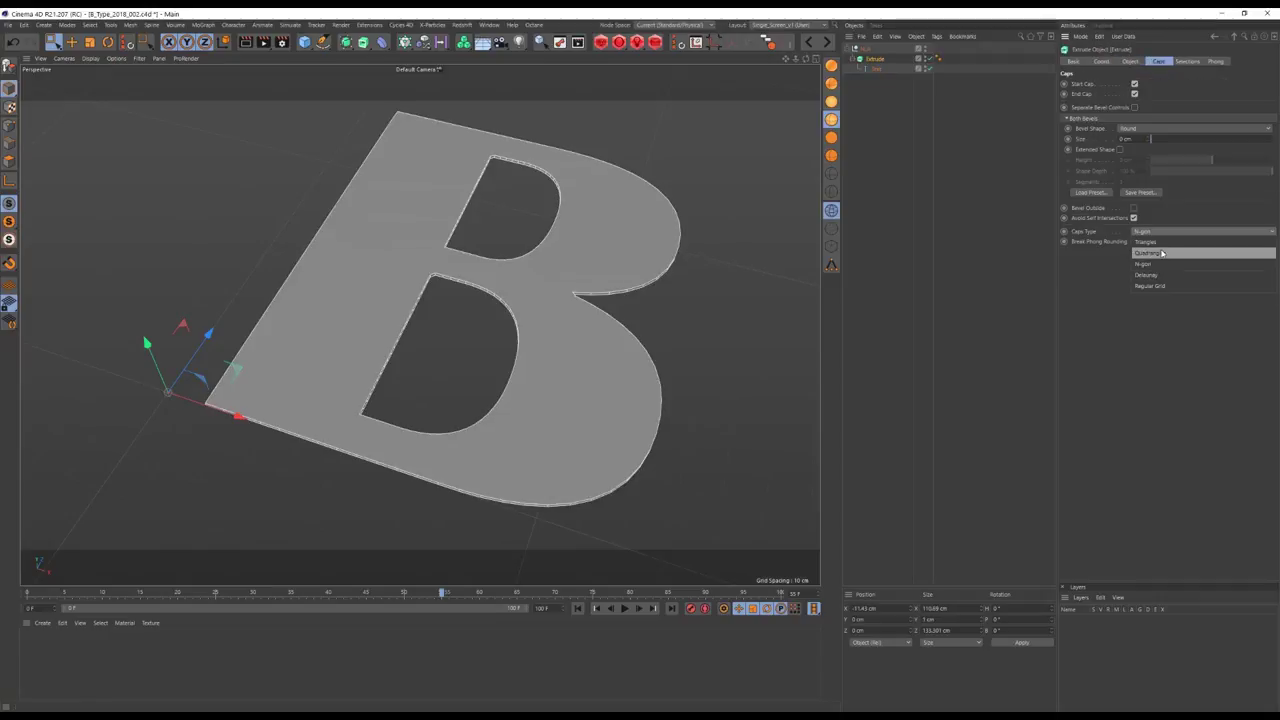
pyautogui.click(1150, 286)
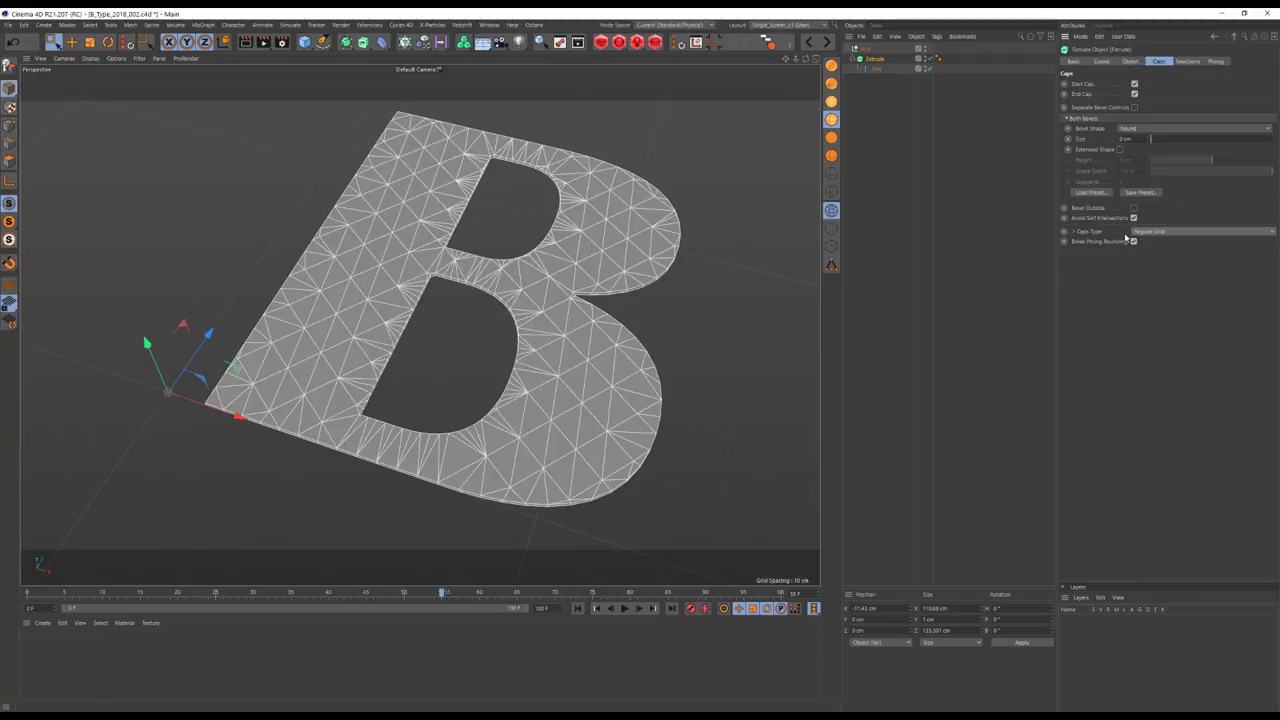
pyautogui.click(917, 114)
pyautogui.click(408, 44)
# - Put the Bend under the Extrude, fit it to the B, and rotate it -90°
pyautogui.click(410, 52)
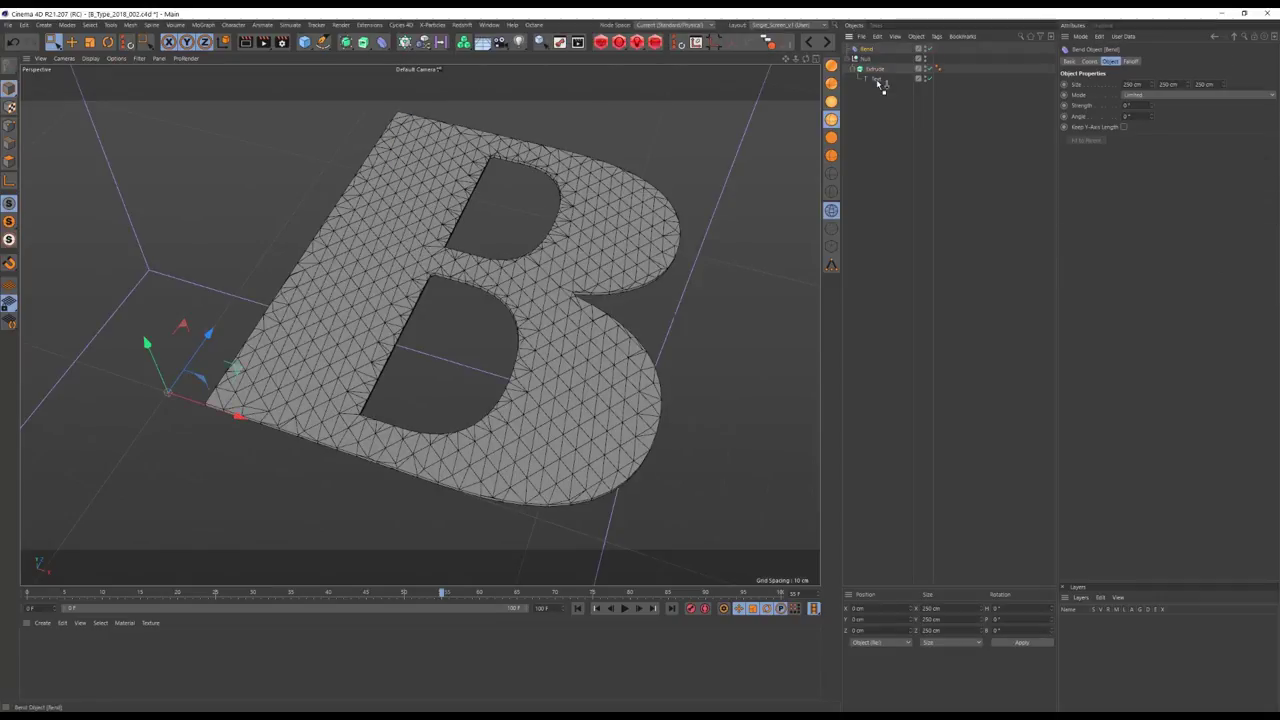
pyautogui.click(1087, 140)
pyautogui.moveTo(1152, 106); pyautogui.dragTo(1160, 106)
pyautogui.scroll(-5, 480, 308)
pyautogui.press('r')
pyautogui.moveTo(480, 308); pyautogui.dragTo(715, 149)
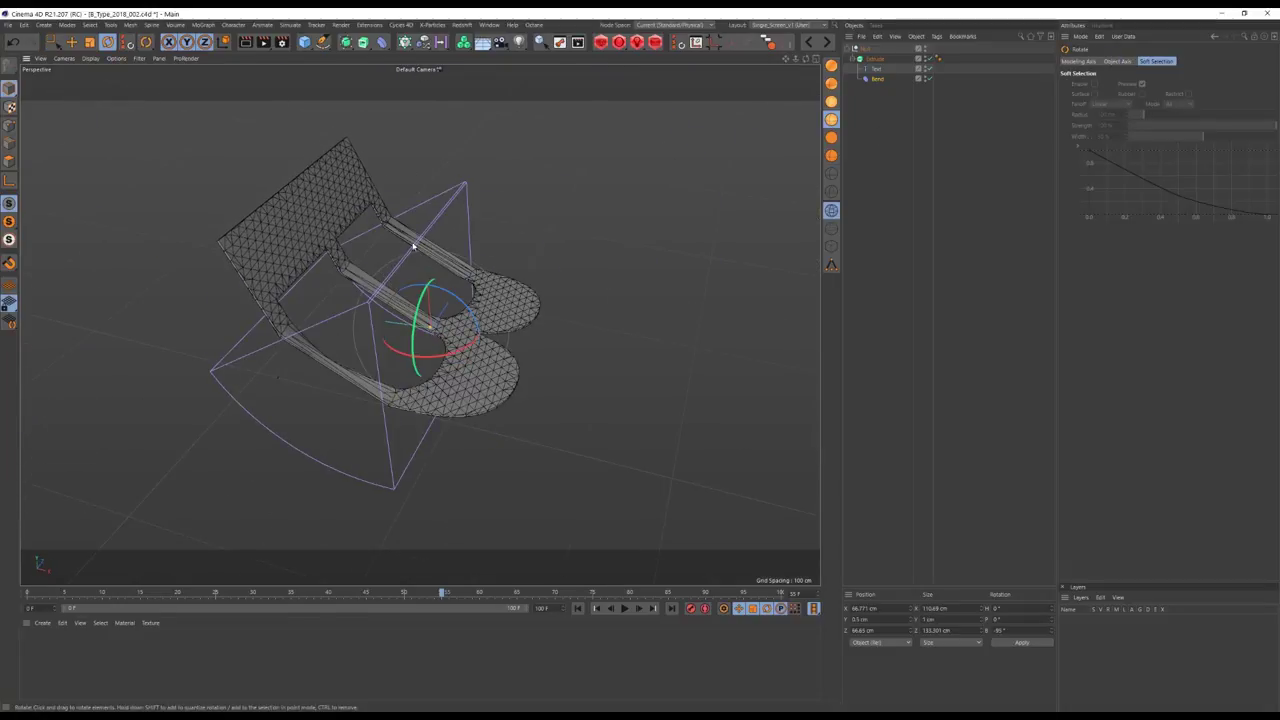
pyautogui.moveTo(430, 352); pyautogui.dragTo(700, 230)
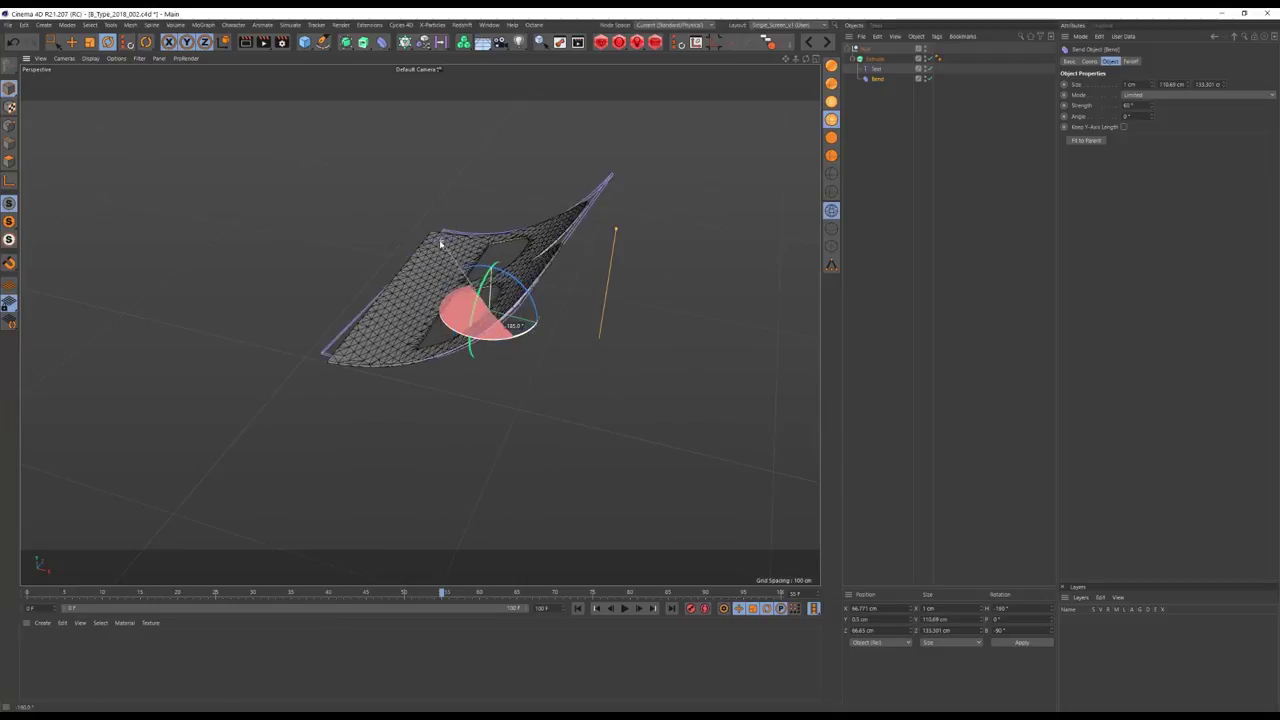
pyautogui.press('0')
# - Group the hierarchy under a new Null and raise Bend strength to 250°
pyautogui.hotkey('alt', 'g')
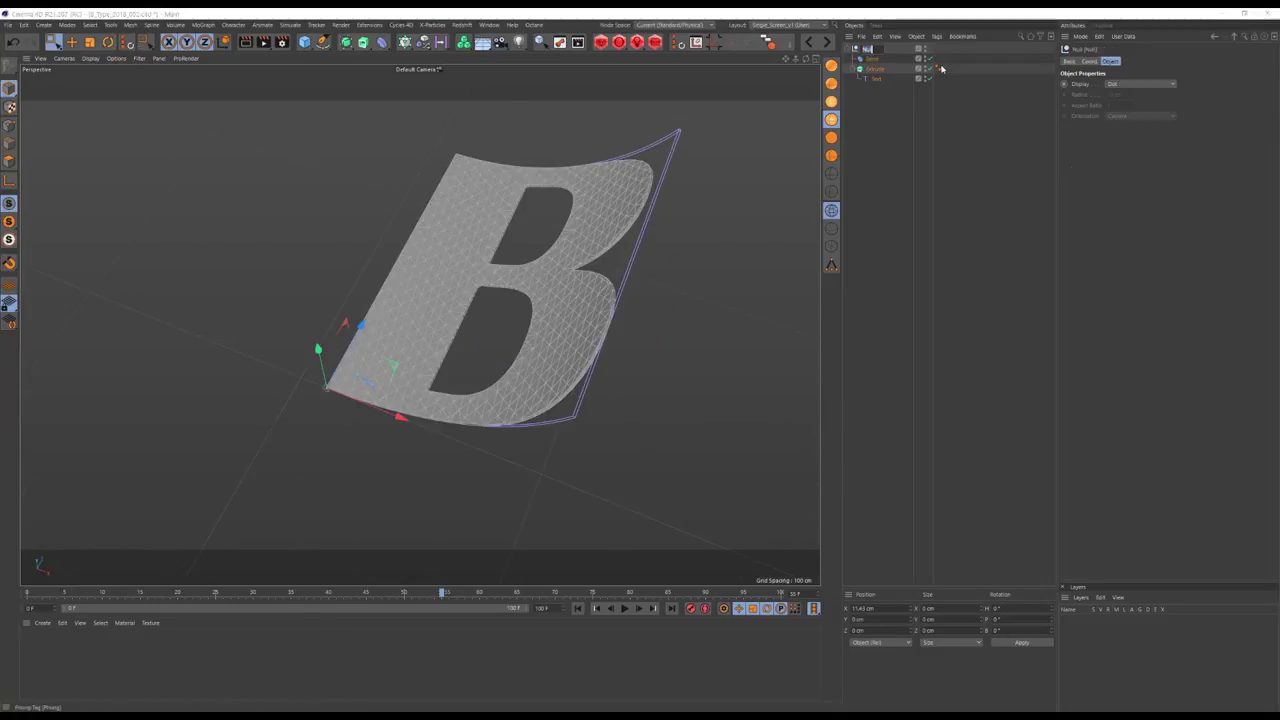
pyautogui.click(872, 58)
pyautogui.moveTo(1205, 116); pyautogui.dragTo(1260, 116)
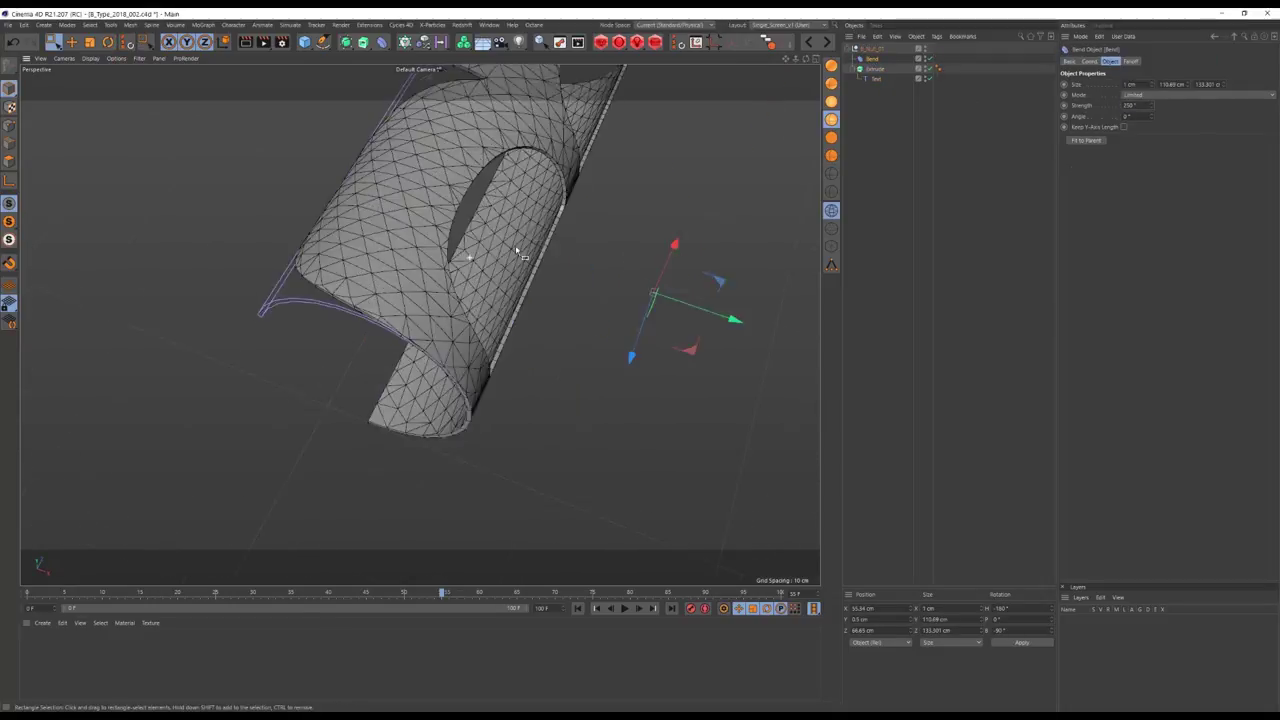
# - Raise the new material's saturation to make it cyan-blue
pyautogui.doubleClick(31, 645)
pyautogui.moveTo(305, 134); pyautogui.dragTo(463, 146)
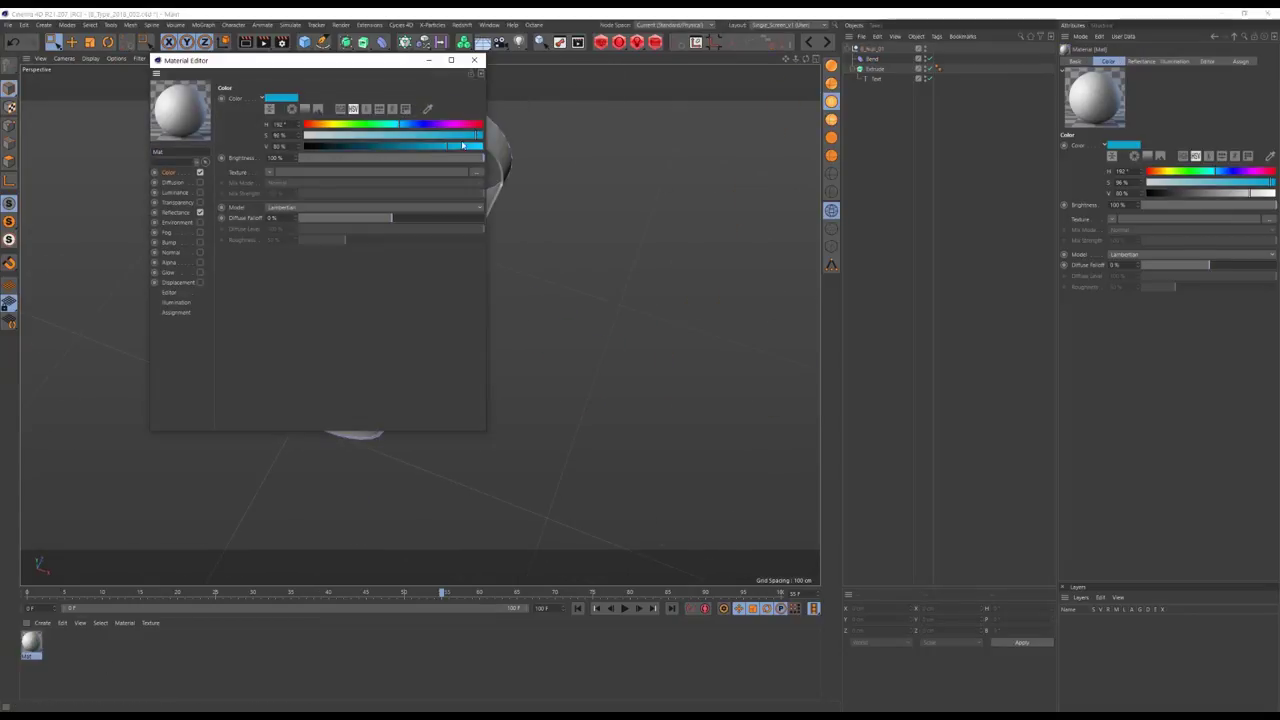
pyautogui.click(476, 61)
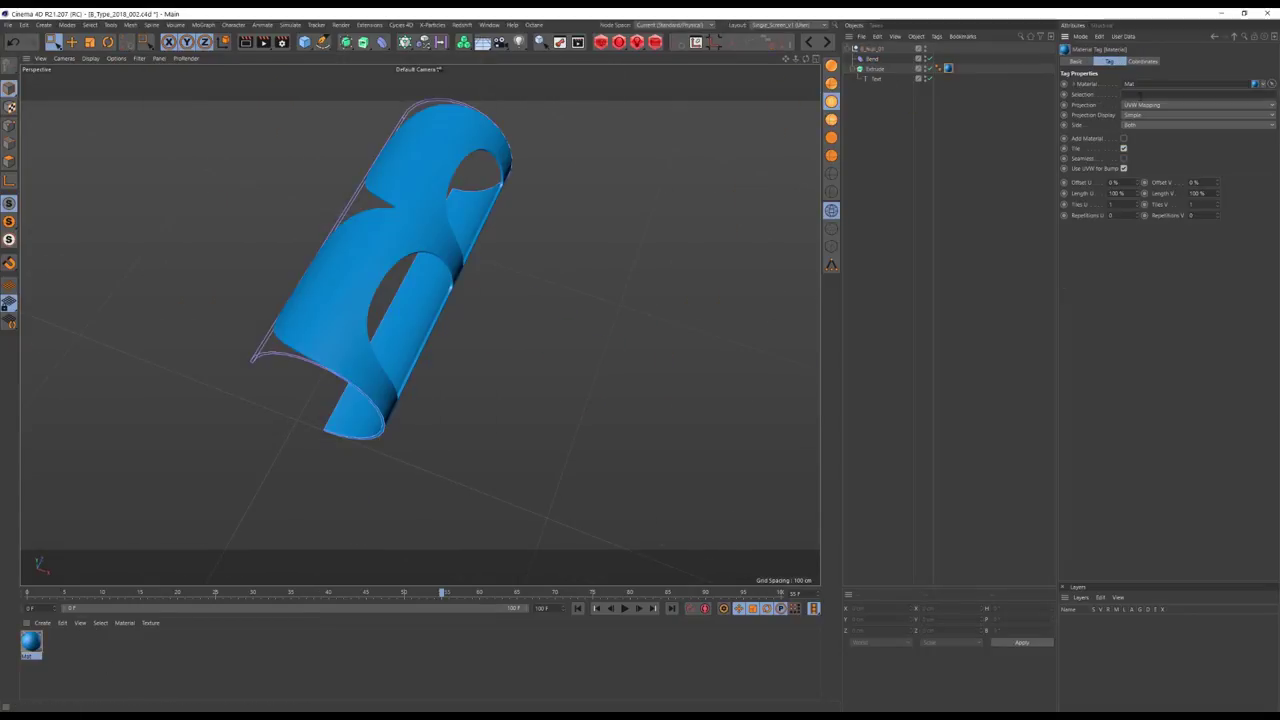
# - Apply the grey material to the B's outside and duplicate the B group
pyautogui.click(889, 168)
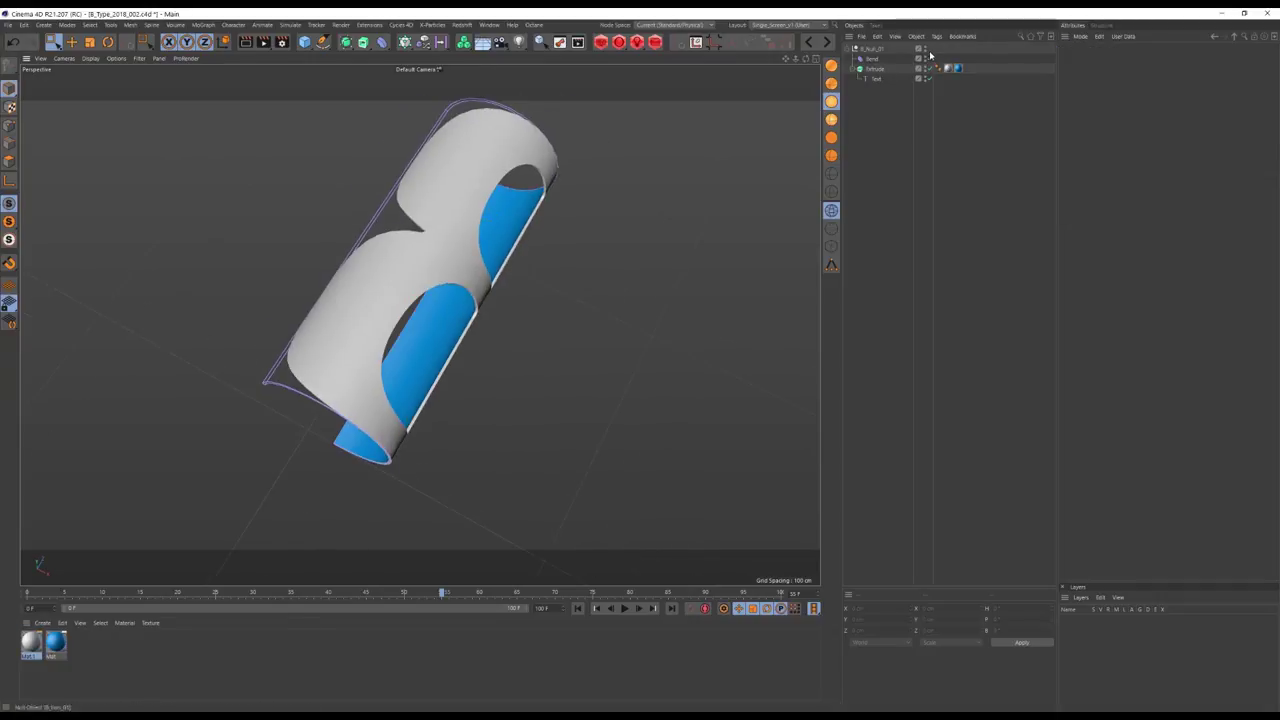
pyautogui.click(850, 50)
pyautogui.hotkey('ctrl', 'c')
pyautogui.hotkey('ctrl', 'v')
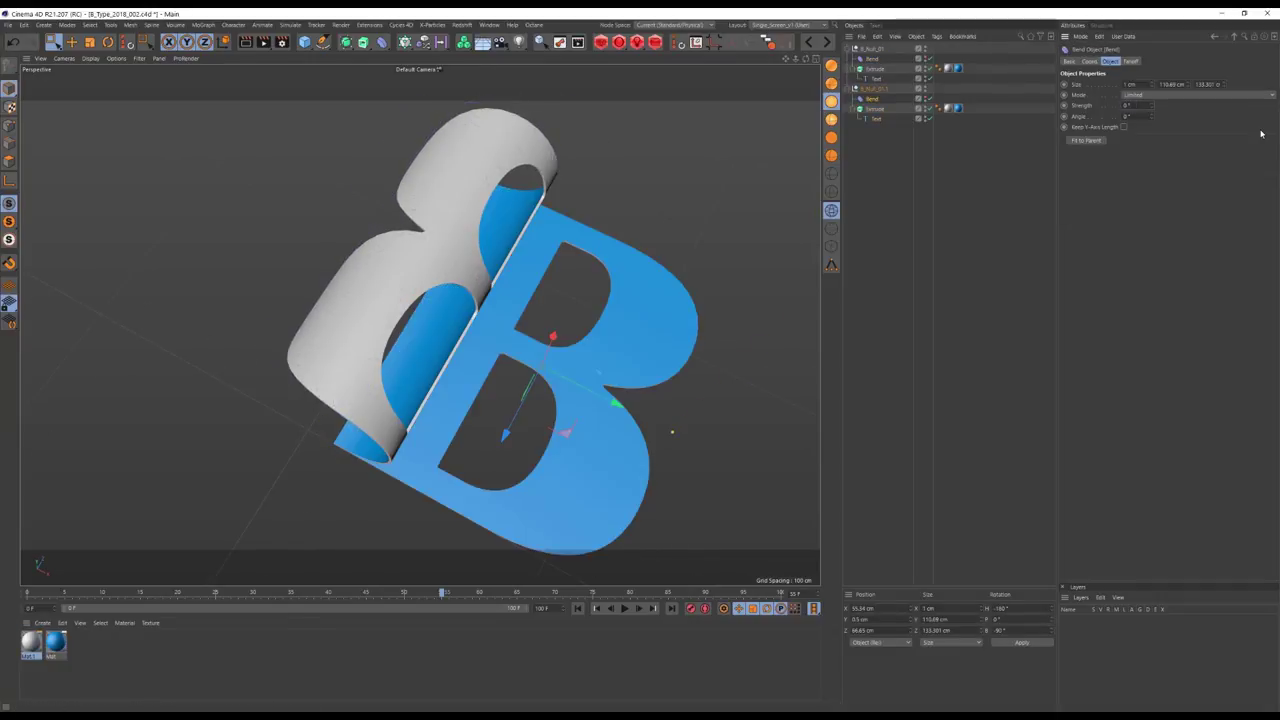
# - Wrap the group in a Linear Cloner with P.Y -2 cm and a higher count
pyautogui.keyDown('alt'); pyautogui.click(383, 44); pyautogui.keyUp('alt')
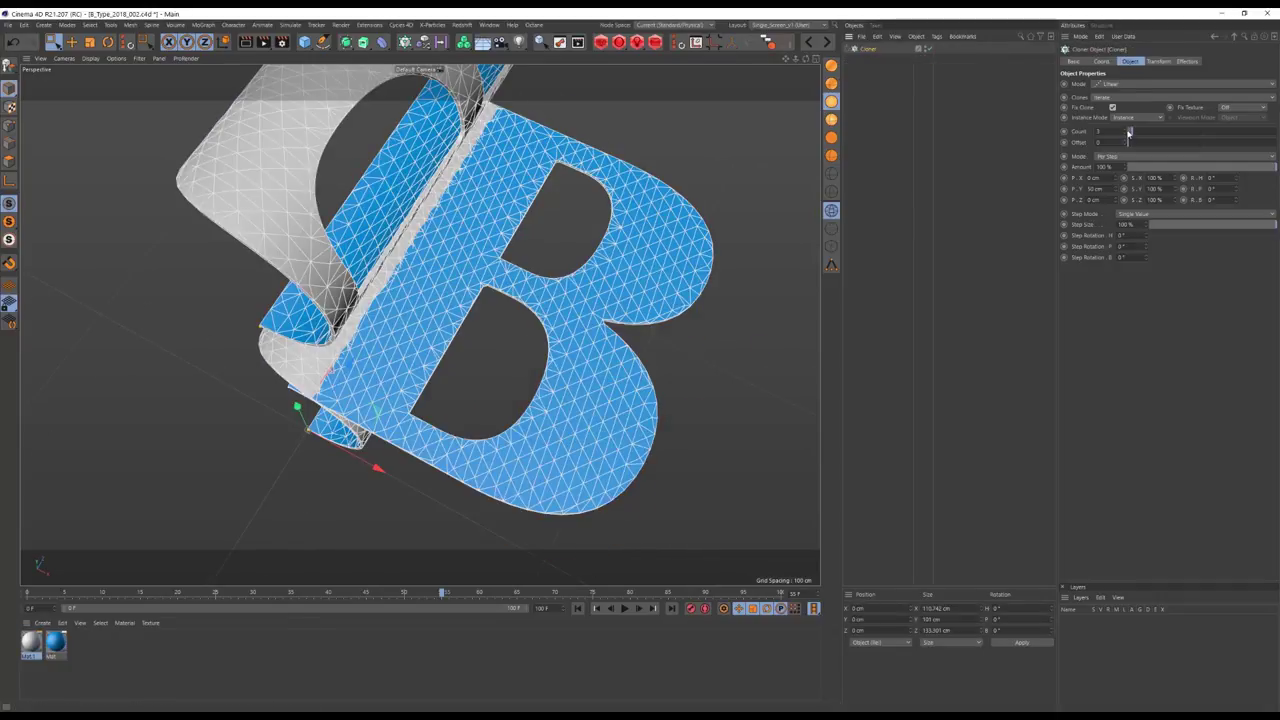
pyautogui.click(1120, 108)
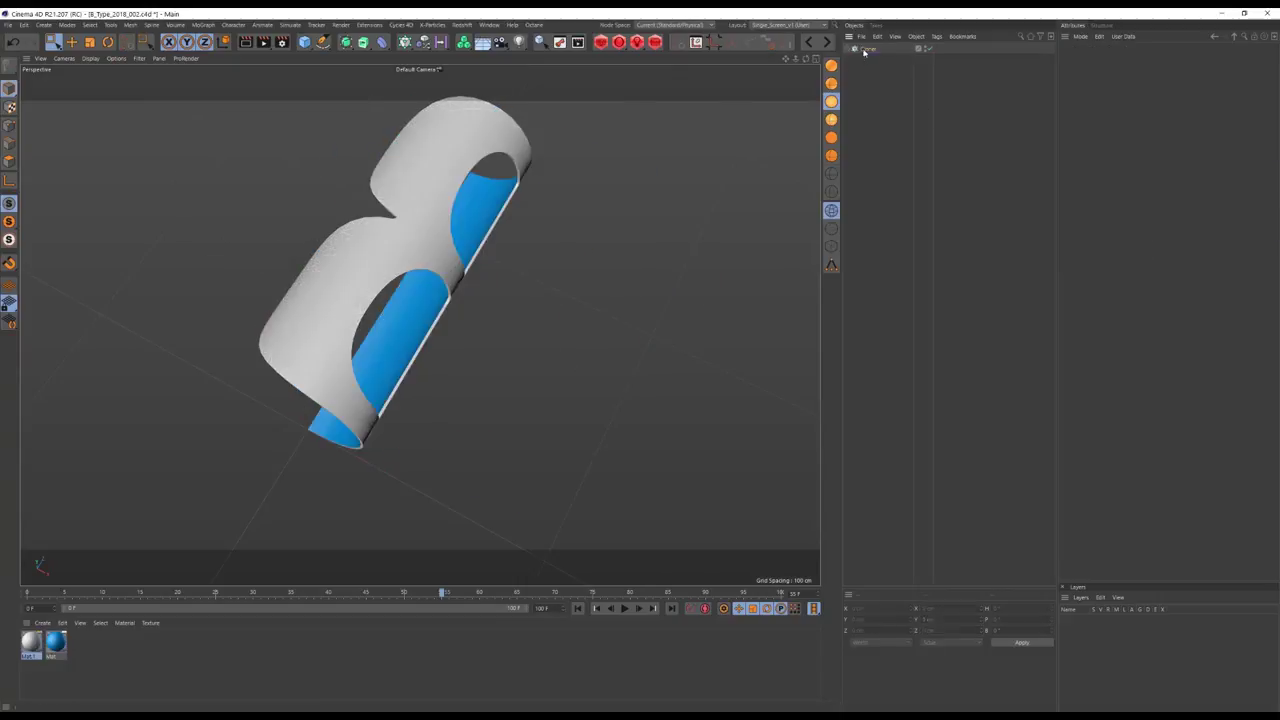
pyautogui.click(1110, 84)
pyautogui.write('-2')
pyautogui.press('Return')
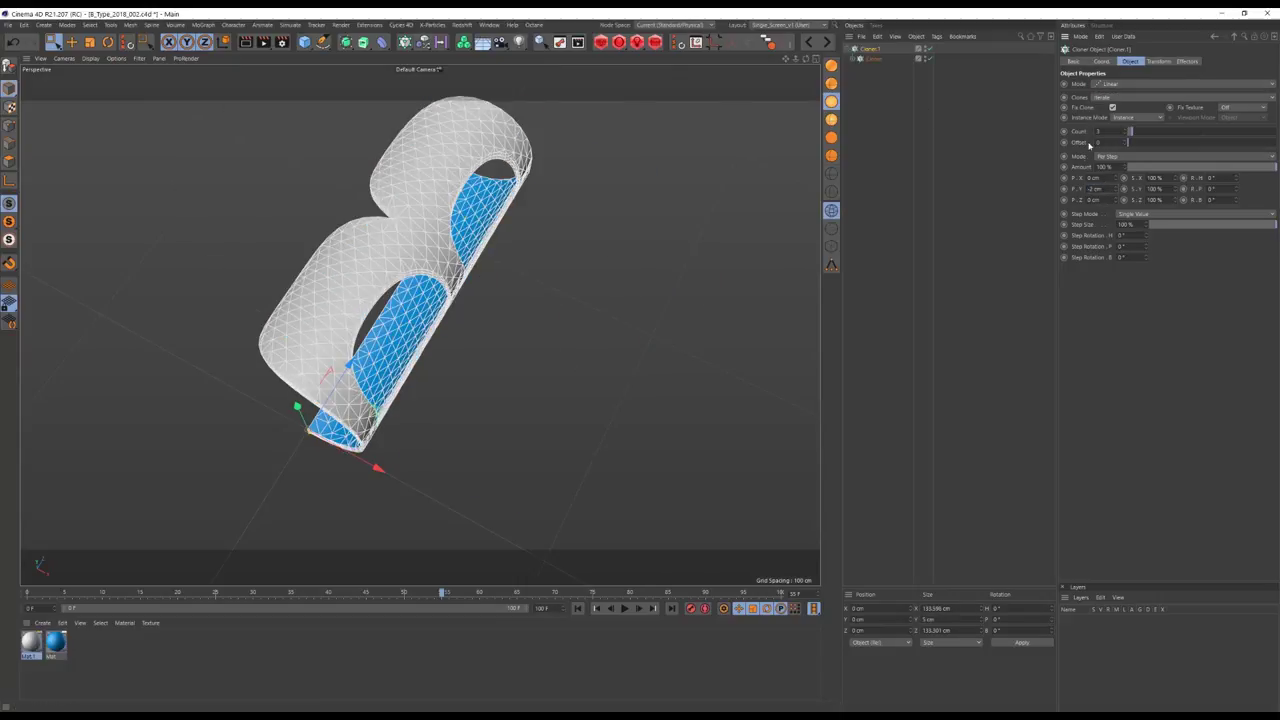
pyautogui.scroll(5, 614, 318)
pyautogui.moveTo(1130, 131); pyautogui.dragTo(1140, 131)
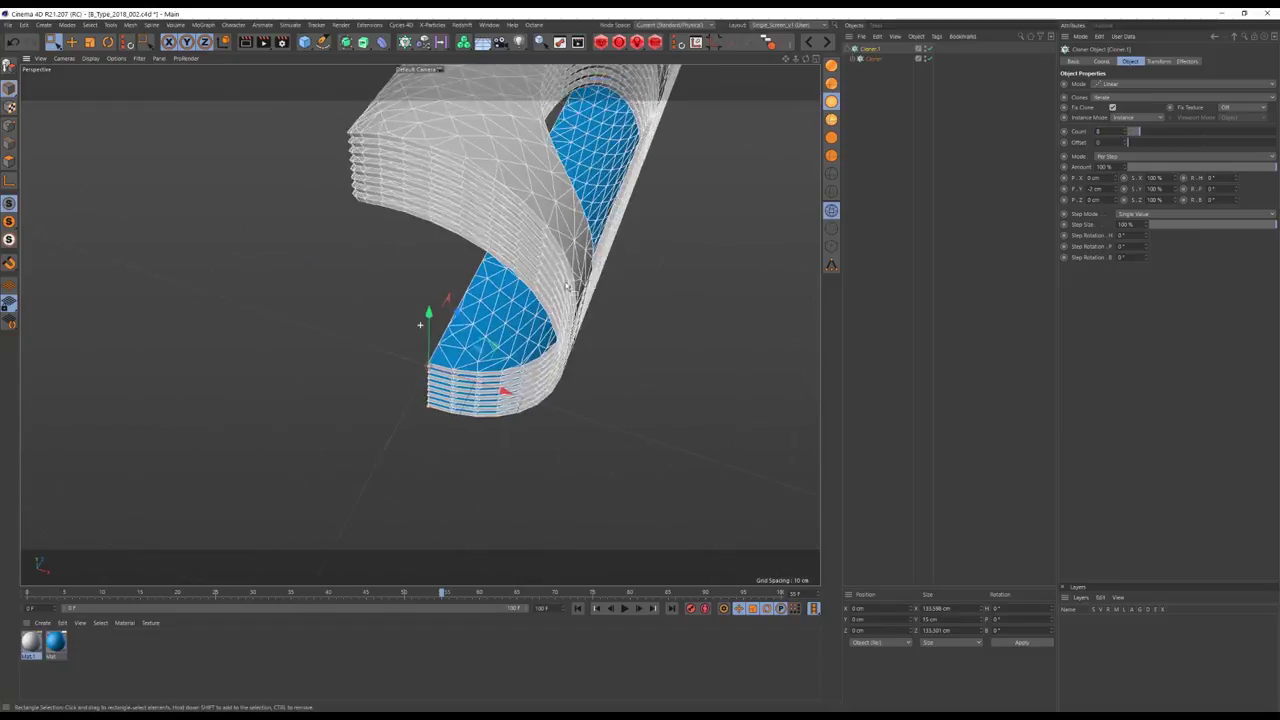
# - Add a Plain effector with a Linear Field in its falloff
pyautogui.click(381, 42)
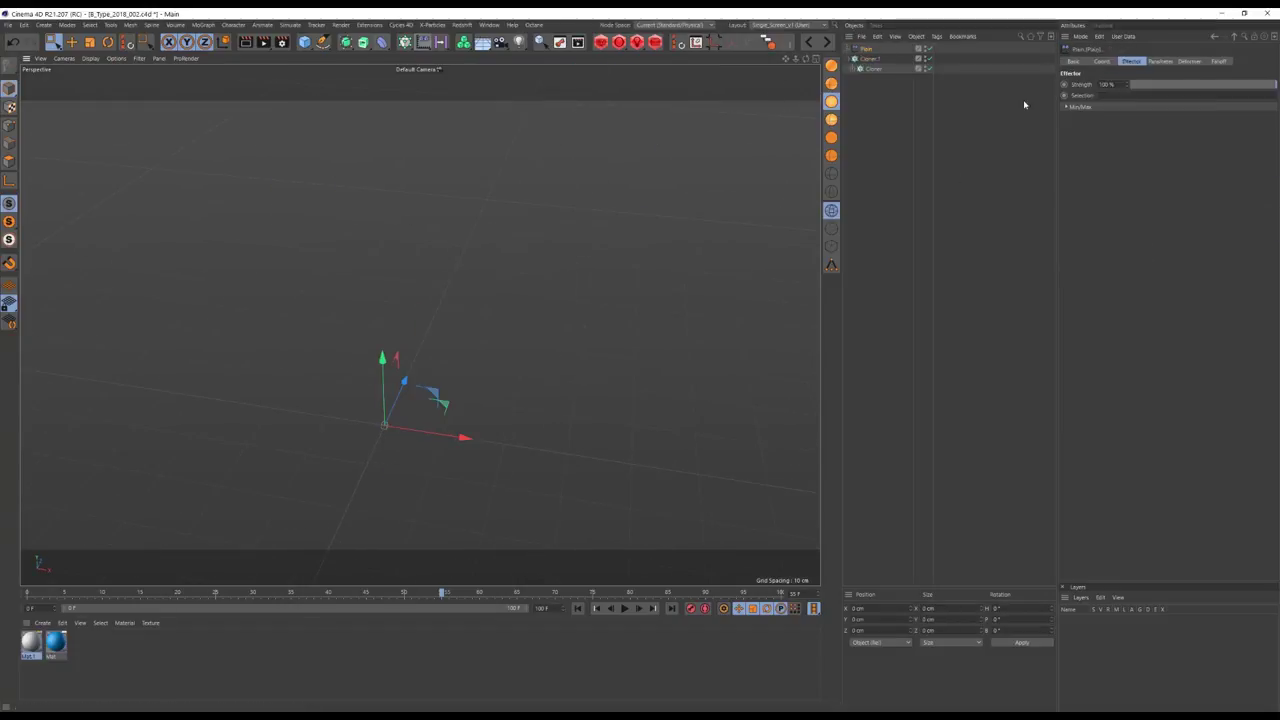
pyautogui.click(1218, 61)
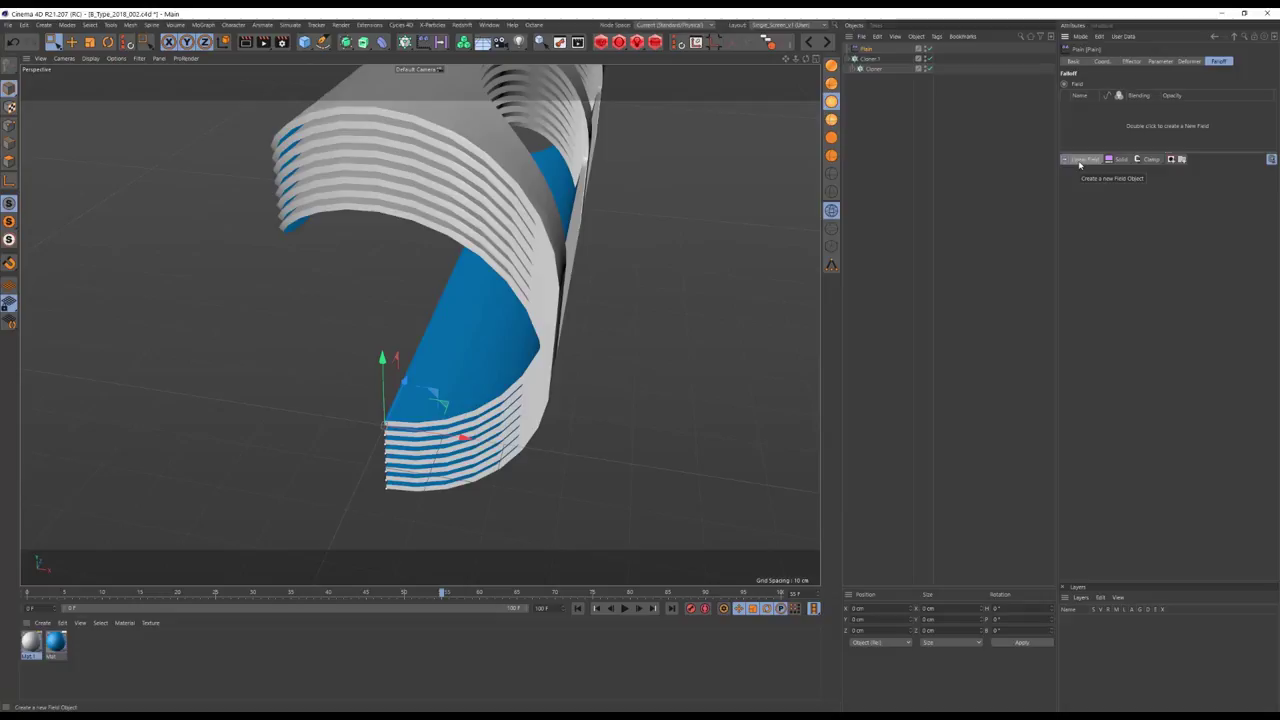
pyautogui.click(1079, 161)
pyautogui.click(880, 58)
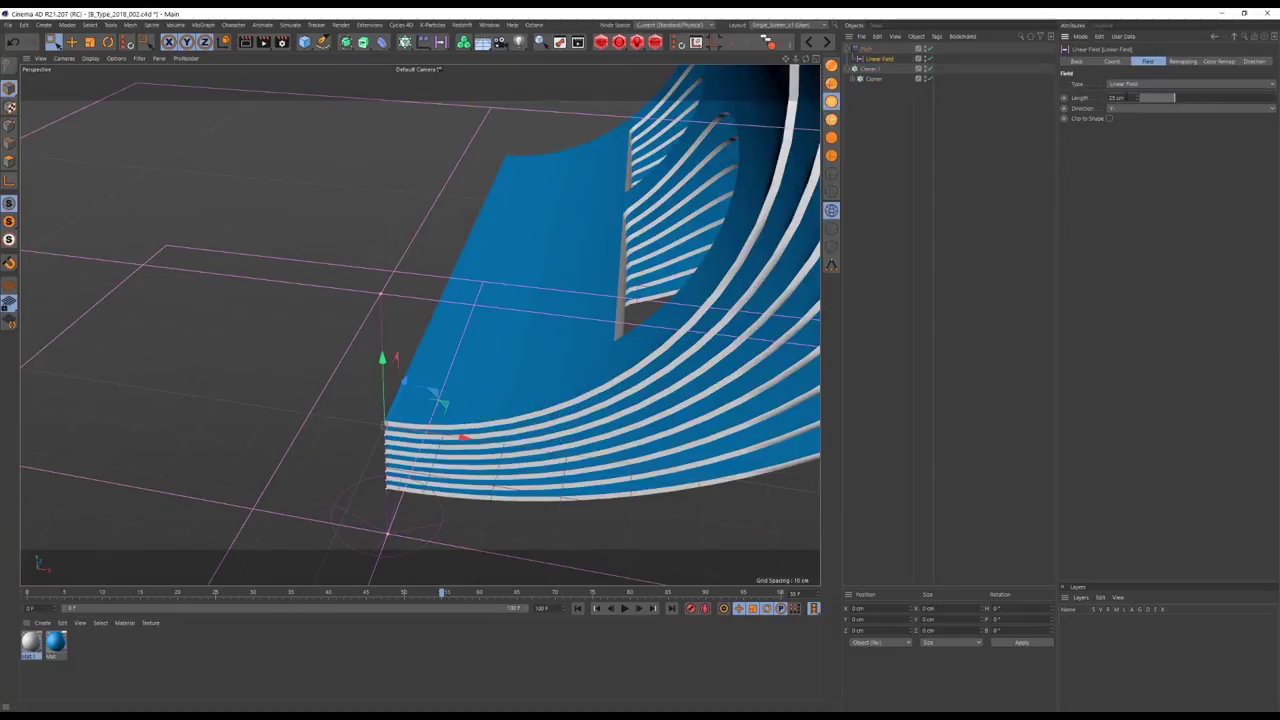
# - Position the Linear Field across the slice stack and set its Length to 50 cm
pyautogui.middleClick(369, 344)
pyautogui.middleClick(560, 450)
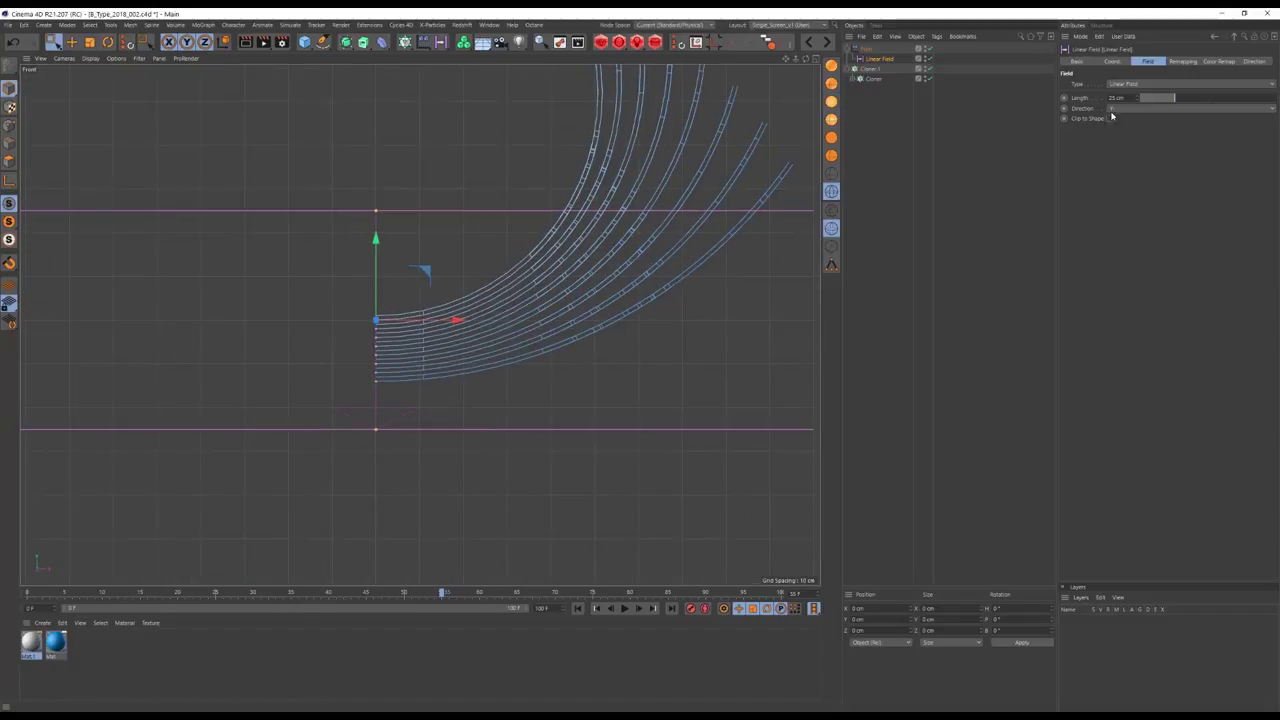
pyautogui.moveTo(420, 260); pyautogui.dragTo(380, 270)
pyautogui.middleClick(443, 203)
pyautogui.middleClick(400, 205)
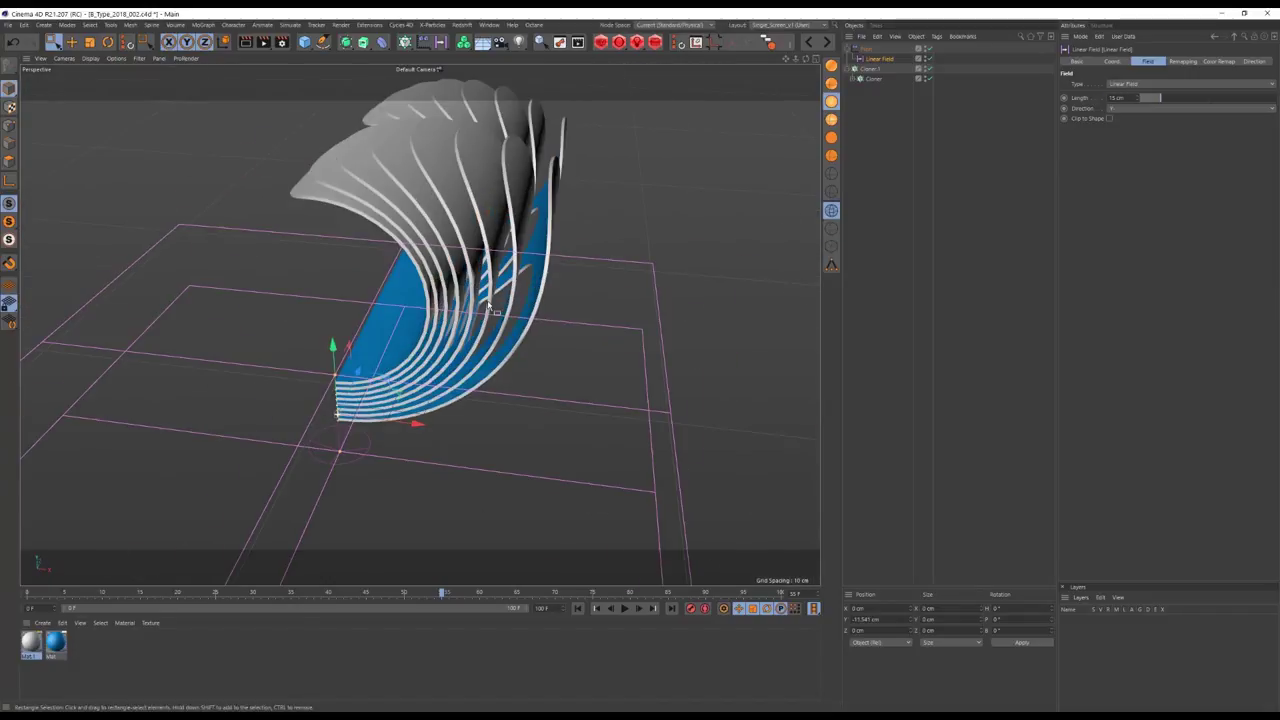
pyautogui.moveTo(334, 357)
pyautogui.mouseDown()
pyautogui.moveTo(536, 340)
pyautogui.moveTo(470, 330)
pyautogui.mouseUp()
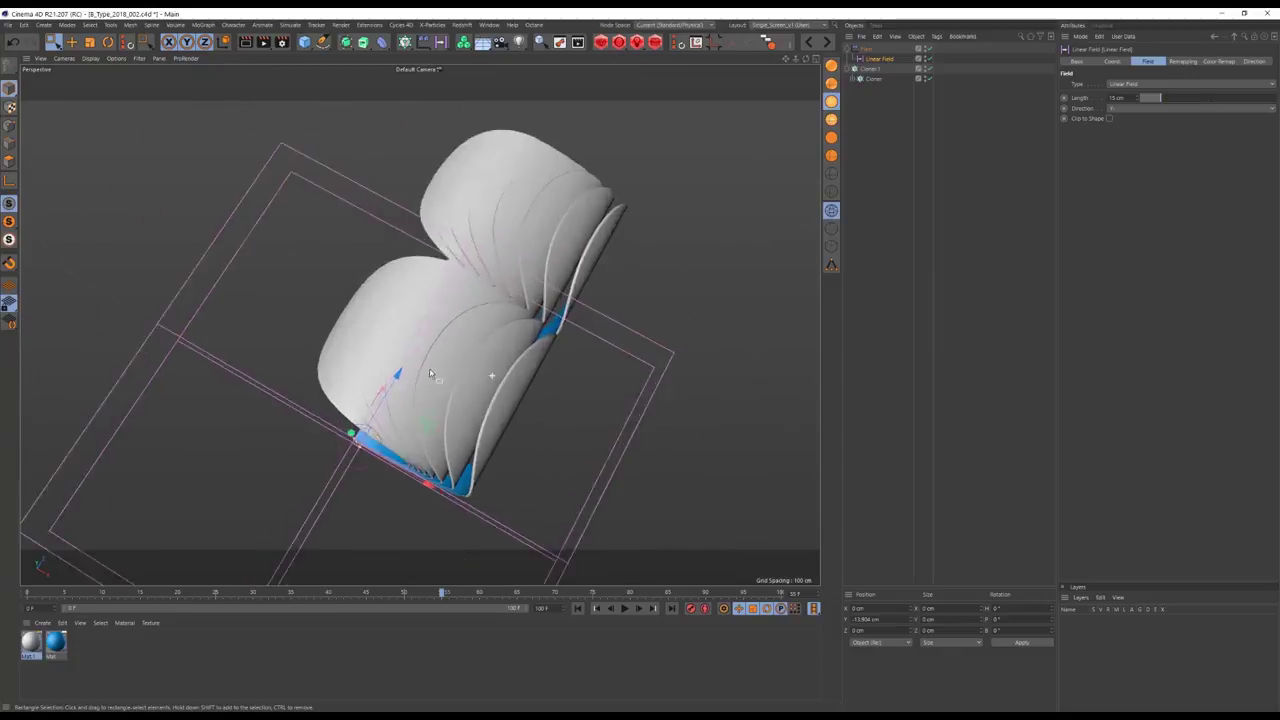
pyautogui.moveTo(1155, 97); pyautogui.dragTo(1208, 97)
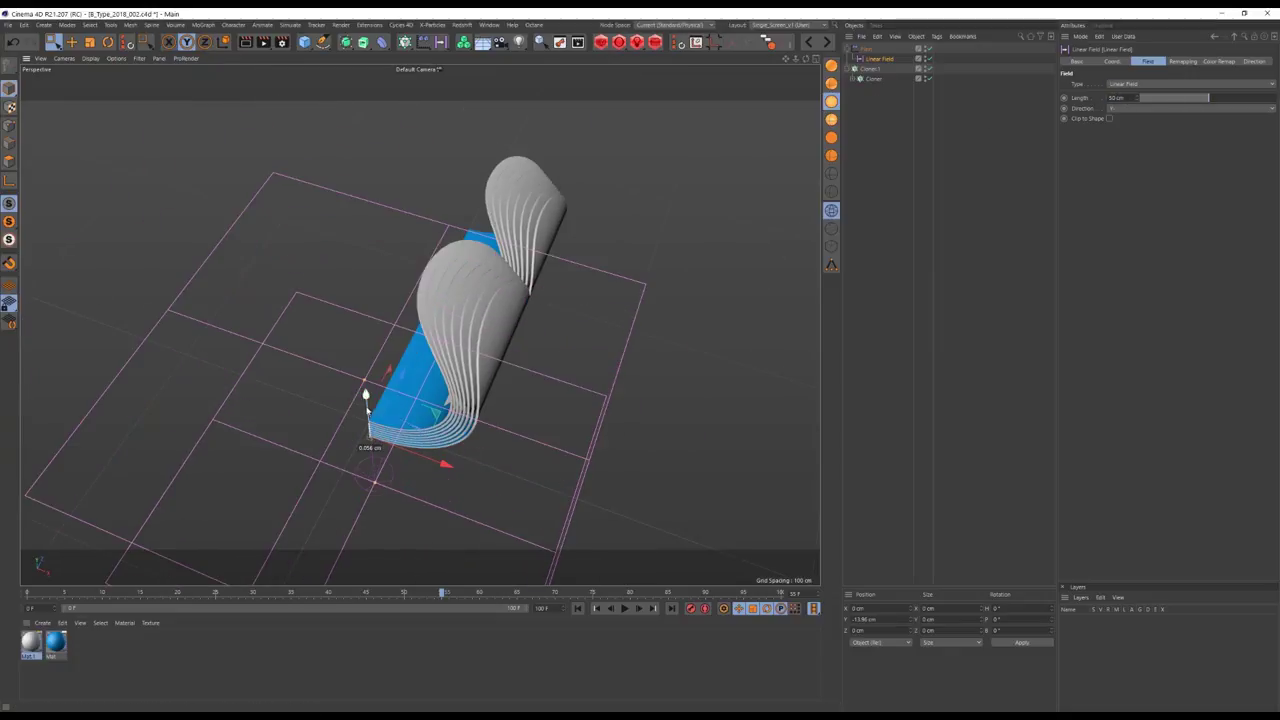
pyautogui.moveTo(366, 398); pyautogui.dragTo(366, 390)
# - Check the Bend's falloff, then undo back until the Text object is restored
pyautogui.click(883, 98)
pyautogui.click(1128, 61)
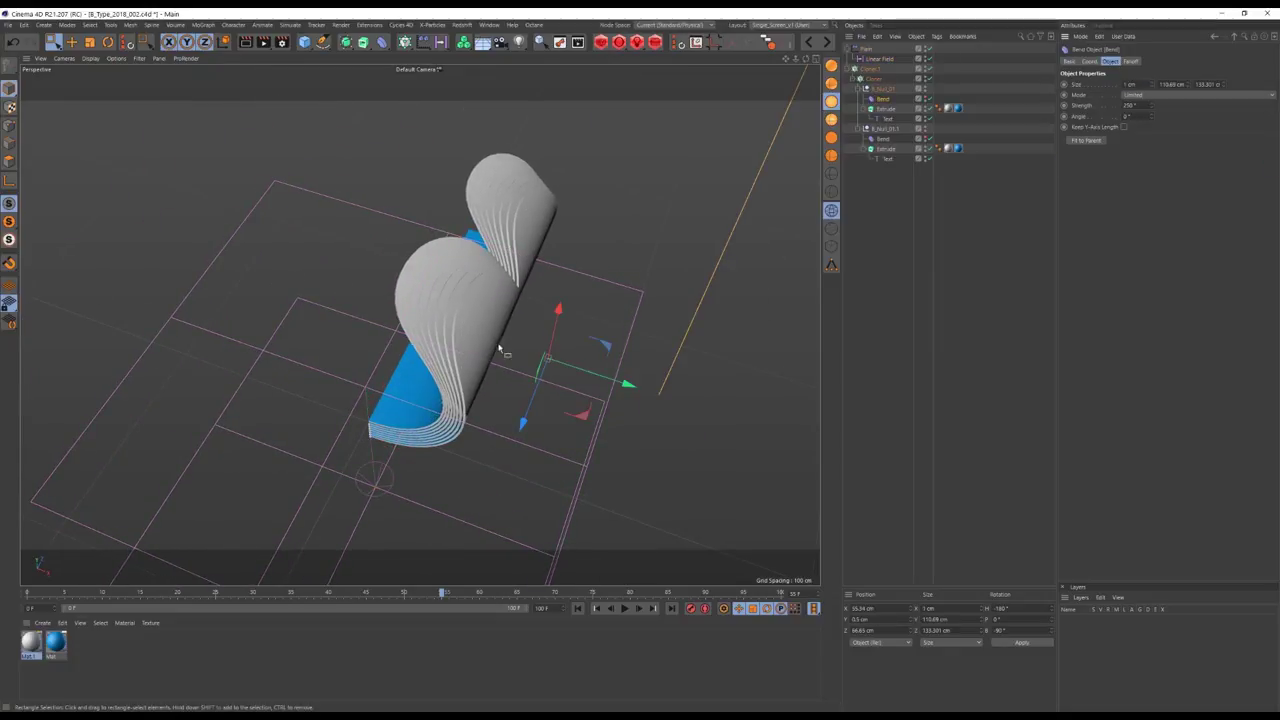
pyautogui.keyDown('alt'); pyautogui.moveTo(499, 348); pyautogui.dragTo(560, 340); pyautogui.keyUp('alt')
pyautogui.click(880, 58)
pyautogui.hotkey('ctrl', 'z')
pyautogui.hotkey('ctrl', 'z')
pyautogui.hotkey('ctrl', 'z')
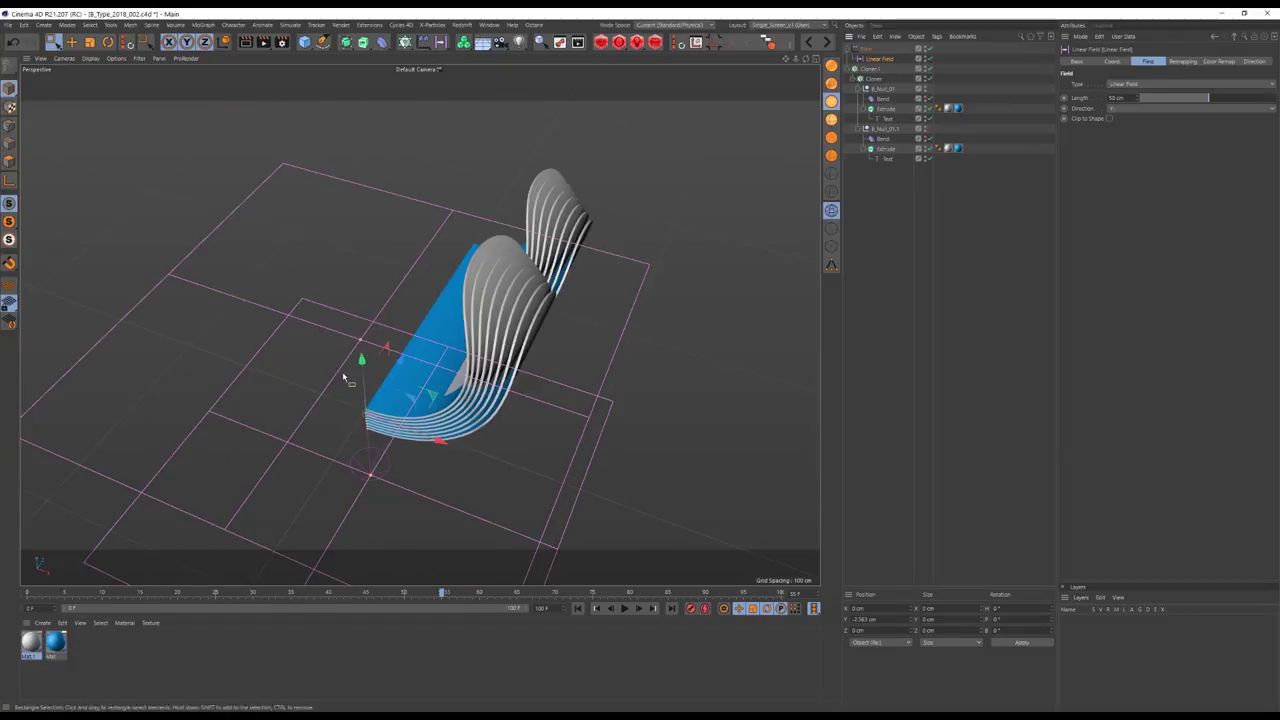
pyautogui.hotkey('ctrl', 'z')
pyautogui.hotkey('ctrl', 'z')
pyautogui.hotkey('ctrl', 'z')
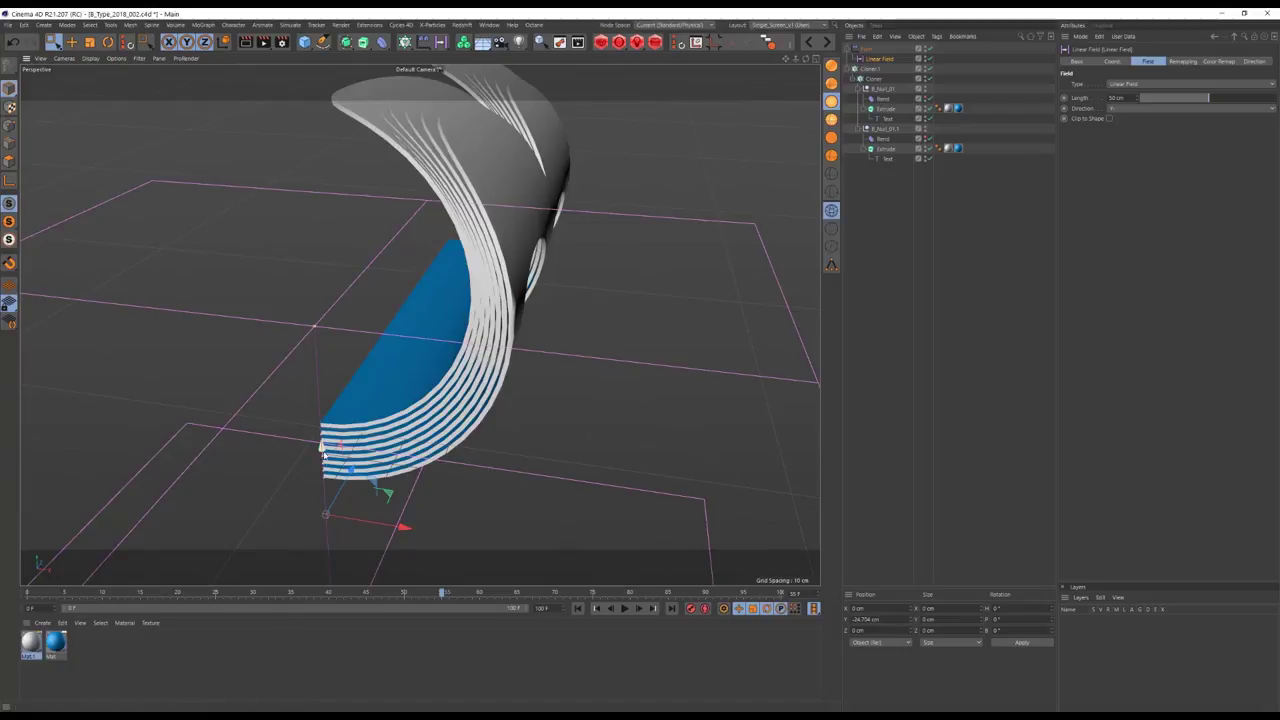
pyautogui.hotkey('ctrl', 'z')
pyautogui.hotkey('ctrl', 'z')
pyautogui.hotkey('ctrl', 'z')
pyautogui.hotkey('ctrl', 'z')
pyautogui.hotkey('ctrl', 'z')
pyautogui.hotkey('ctrl', 'z')
pyautogui.hotkey('ctrl', 'z')
pyautogui.hotkey('ctrl', 'z')
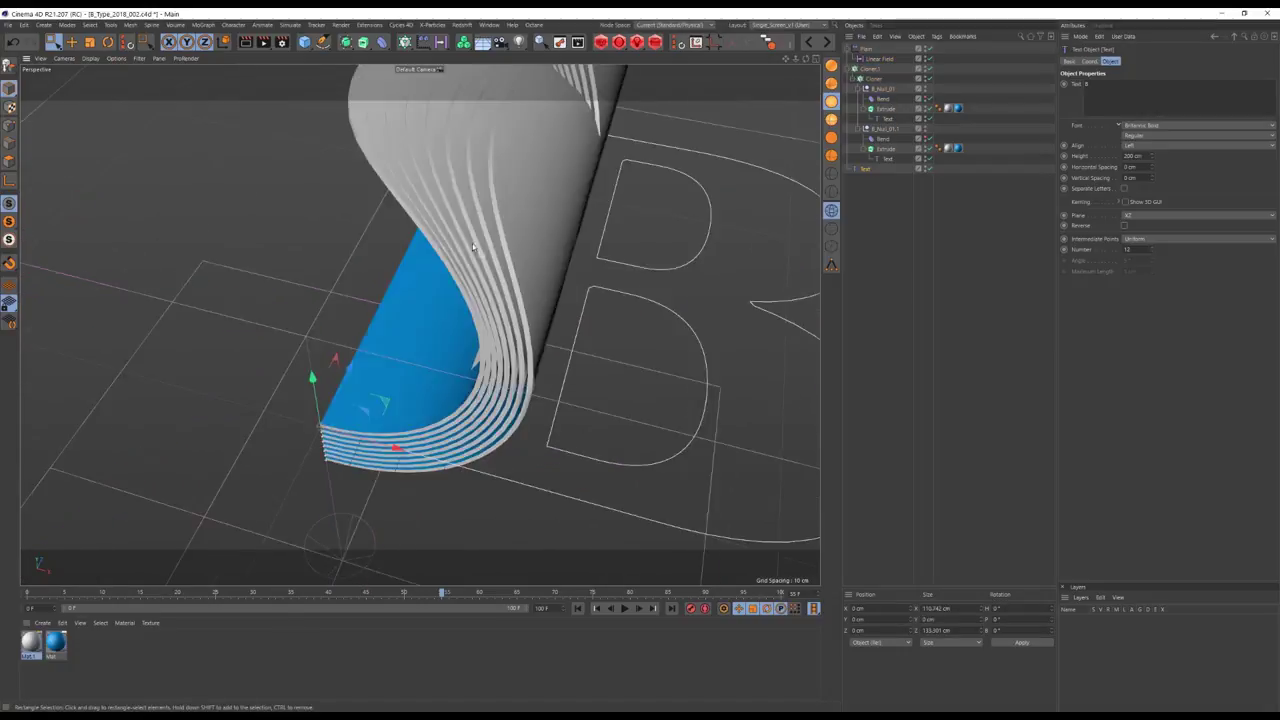
pyautogui.hotkey('ctrl', 'z')
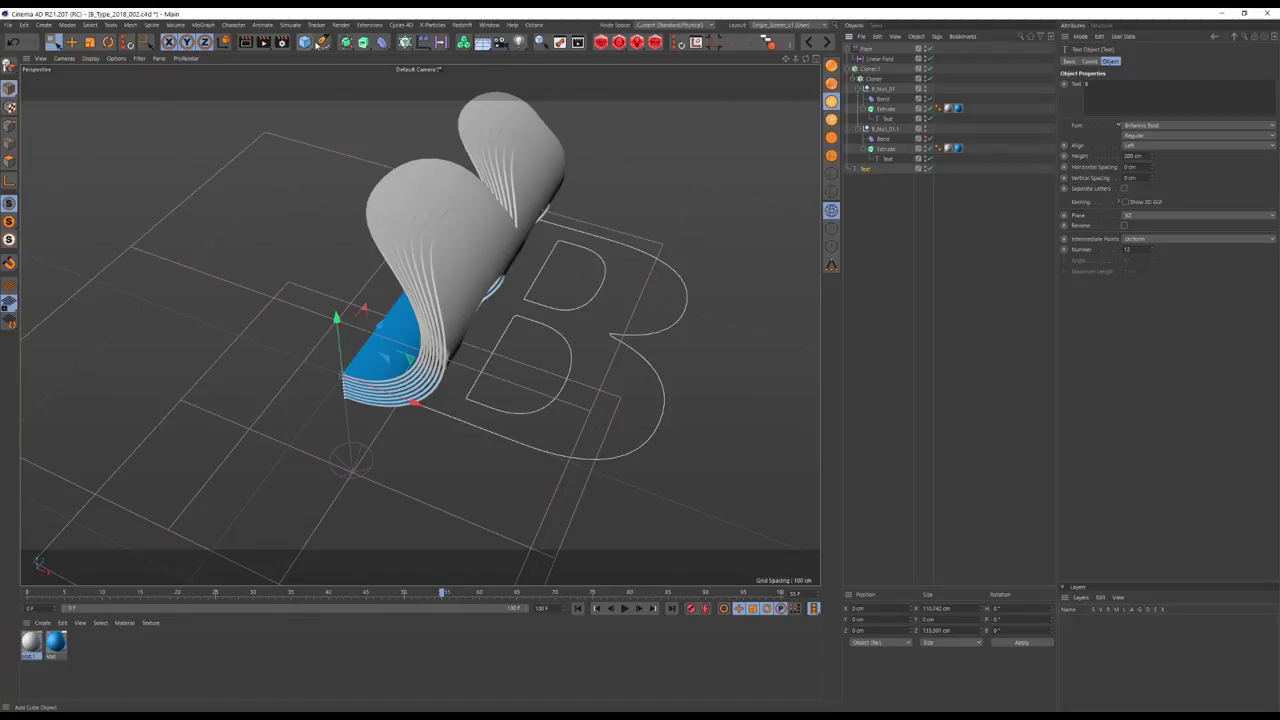
# - Combine a Rectangle and the B text under a Connect, wrapped in an Extrude
pyautogui.click(322, 42)
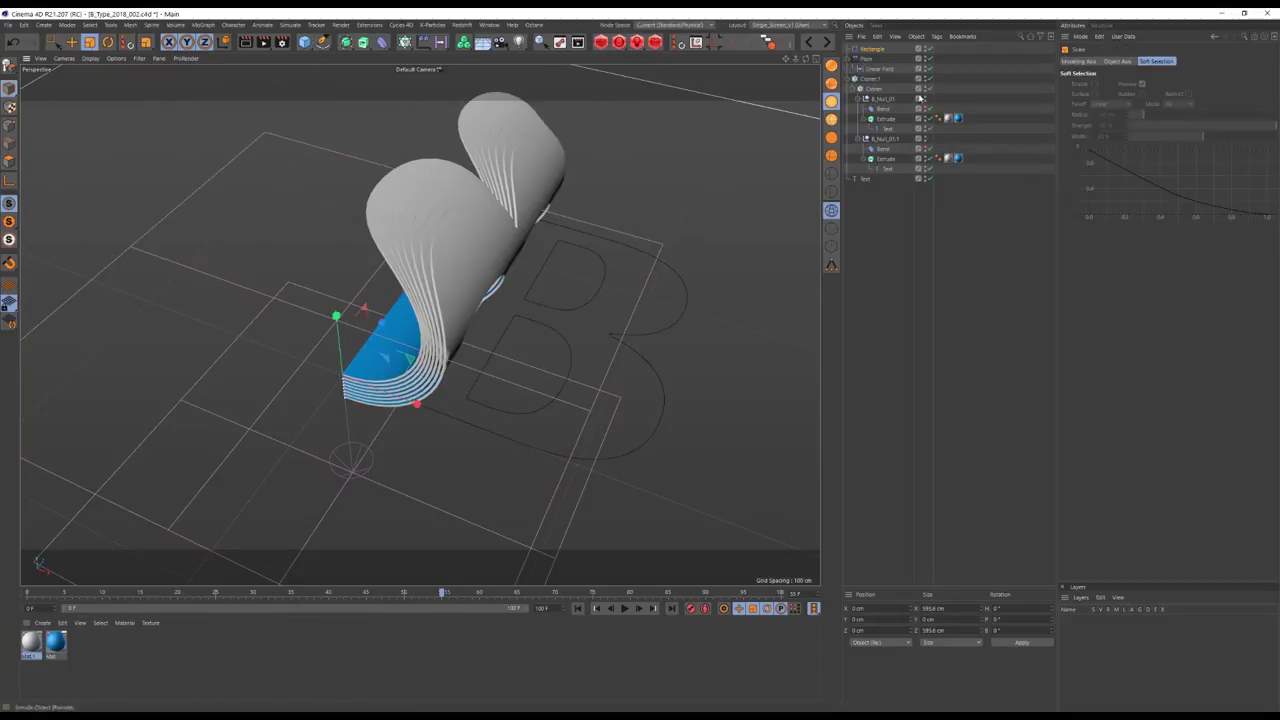
pyautogui.click(345, 42)
pyautogui.keyDown('alt'); pyautogui.click(400, 100); pyautogui.keyUp('alt')
pyautogui.moveTo(866, 168); pyautogui.dragTo(870, 180)
pyautogui.keyDown('alt'); pyautogui.click(363, 42); pyautogui.keyUp('alt')
# - Copy the material tag onto the new extrusion and add a ground Plane
pyautogui.click(953, 149)
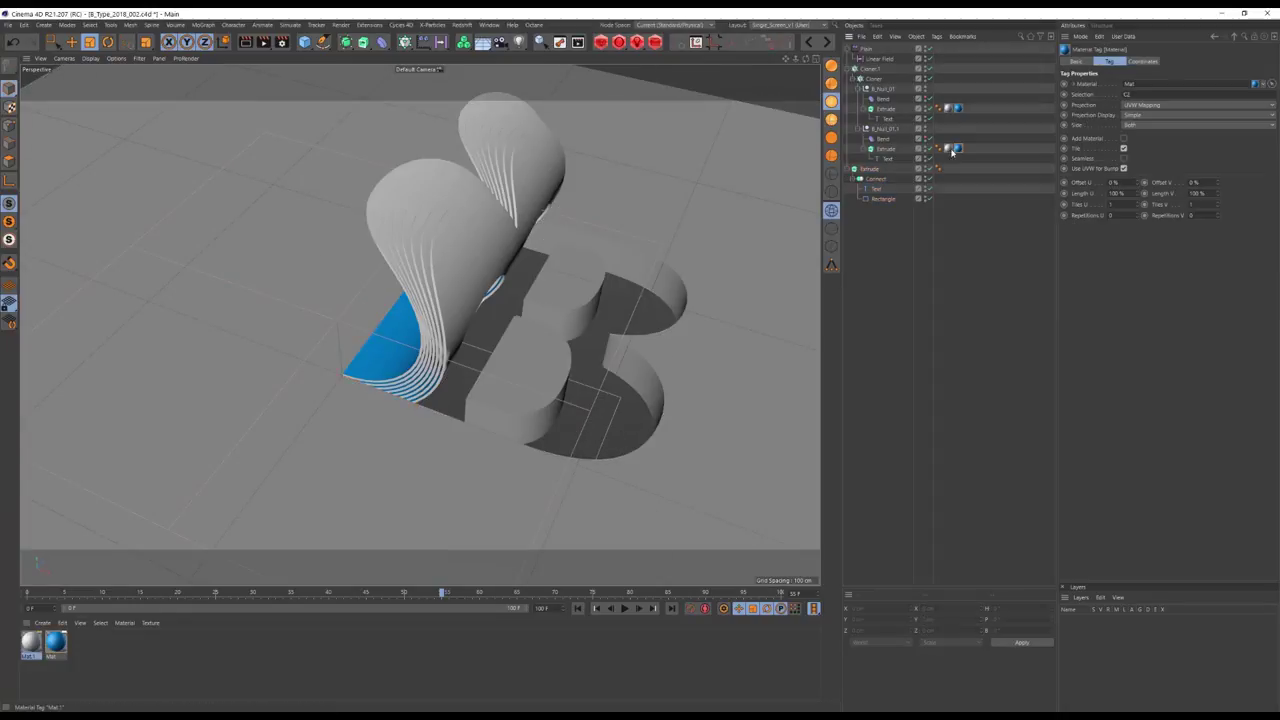
pyautogui.keyDown('ctrl'); pyautogui.moveTo(953, 150); pyautogui.dragTo(956, 170); pyautogui.keyUp('ctrl')
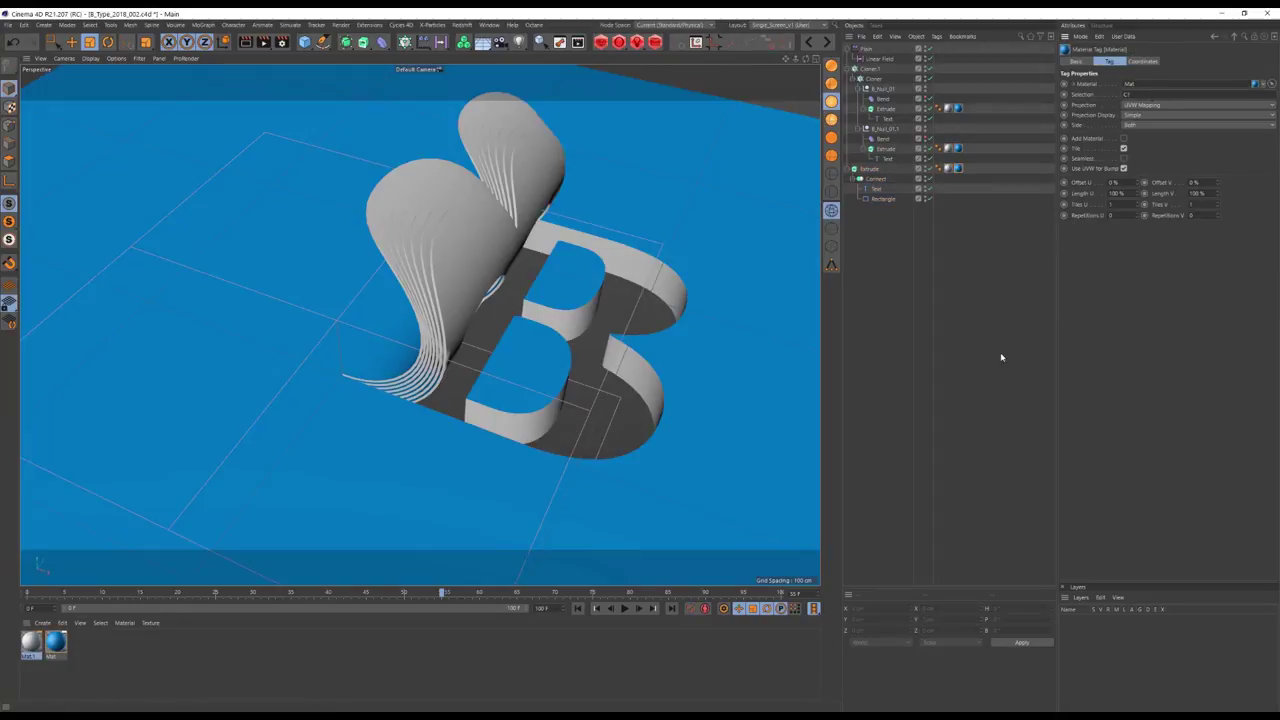
pyautogui.click(304, 42)
pyautogui.click(400, 70)
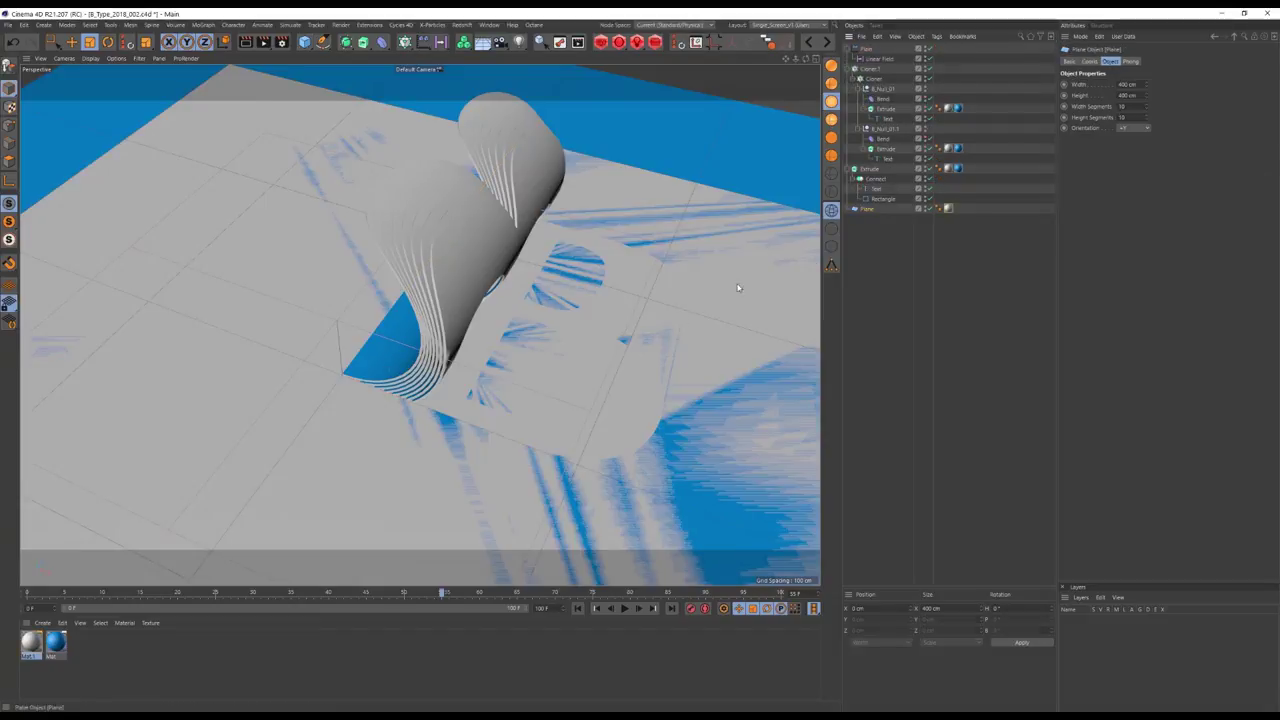
# - Align the B-cutout floor slab in the front view
pyautogui.press('F4')
pyautogui.scroll(3, 450, 320)
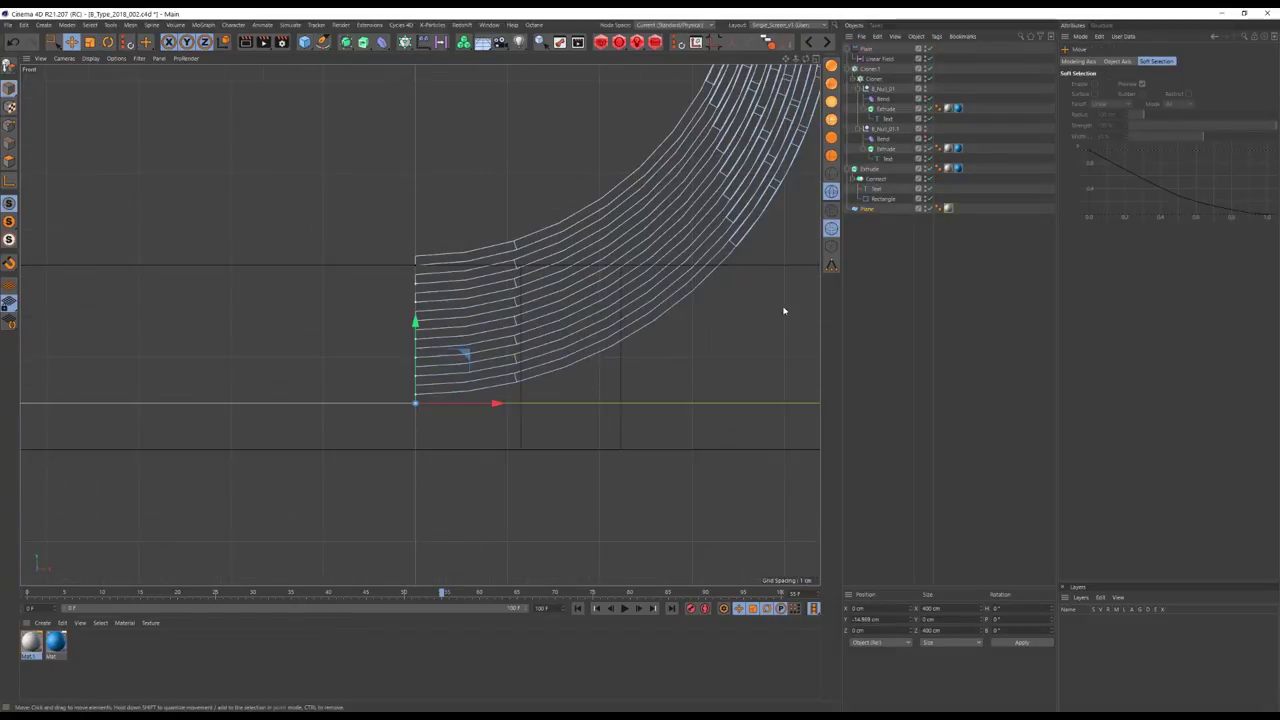
pyautogui.click(432, 262)
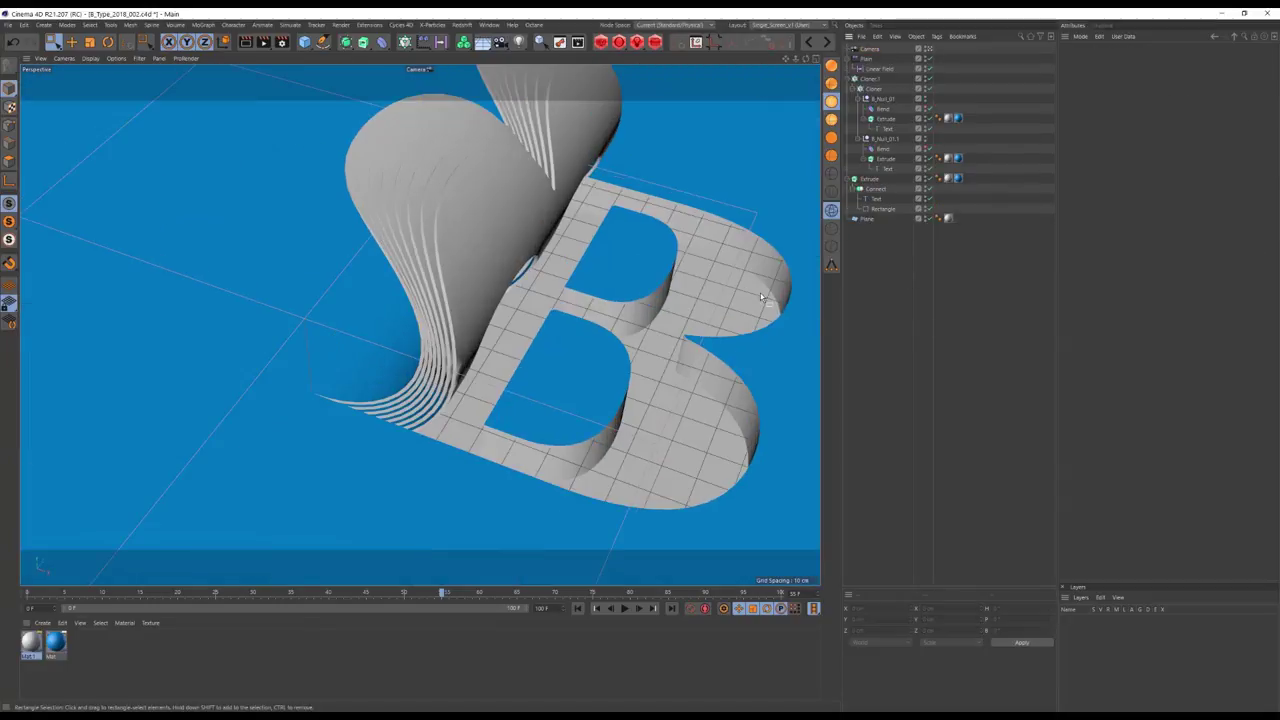
pyautogui.click(448, 335)
pyautogui.keyDown('alt'); pyautogui.moveTo(420, 345); pyautogui.dragTo(448, 335); pyautogui.keyUp('alt')
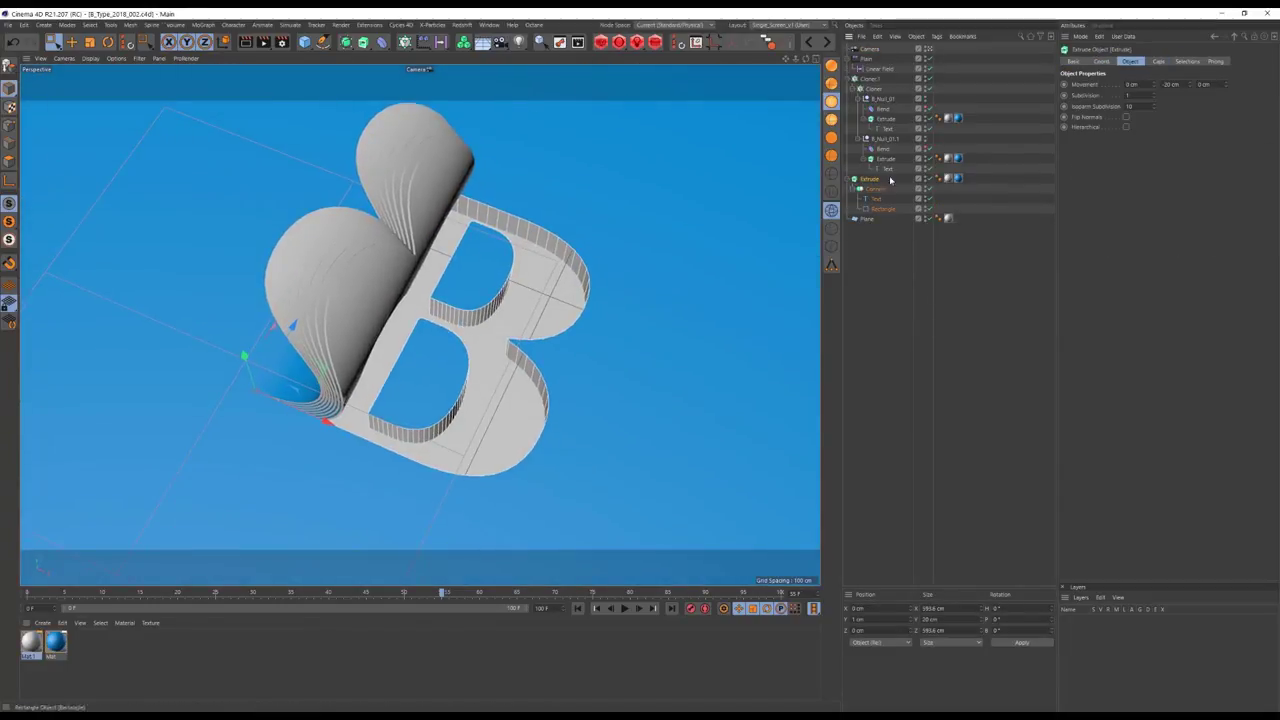
# - Rename the field to Linear Field 01 and settle it at about Y -19.8
pyautogui.click(932, 149)
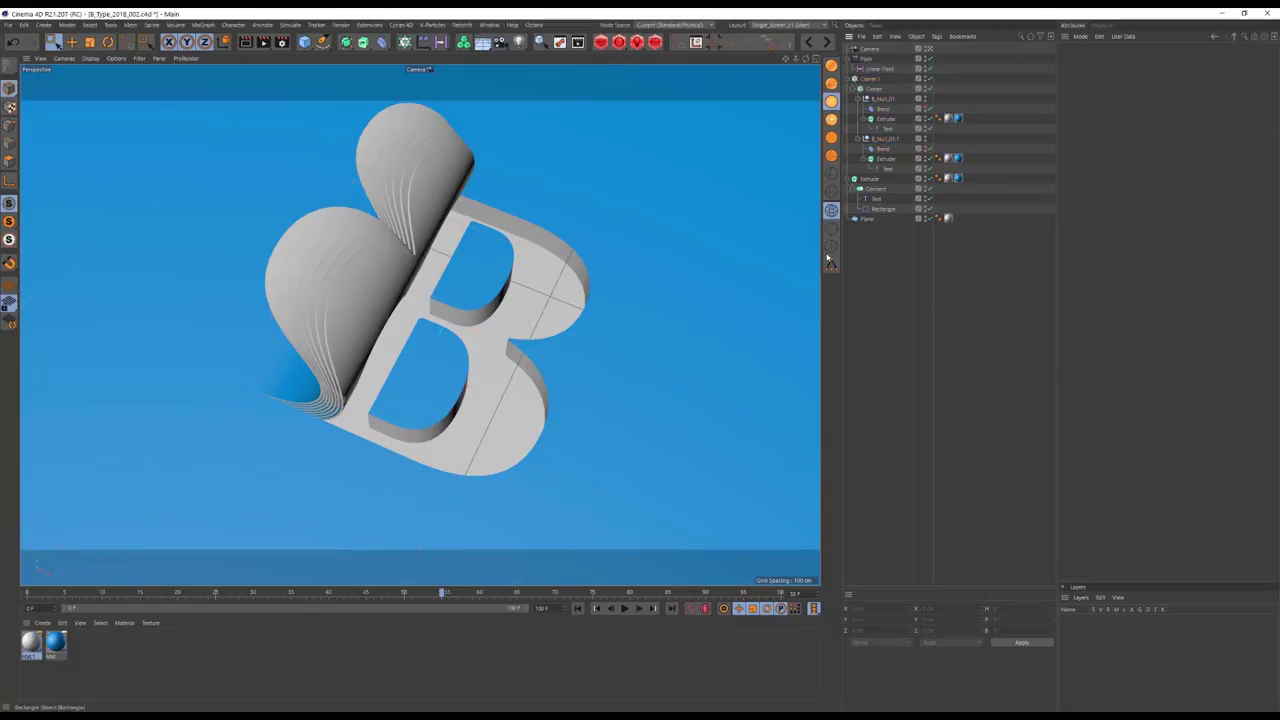
pyautogui.click(880, 68)
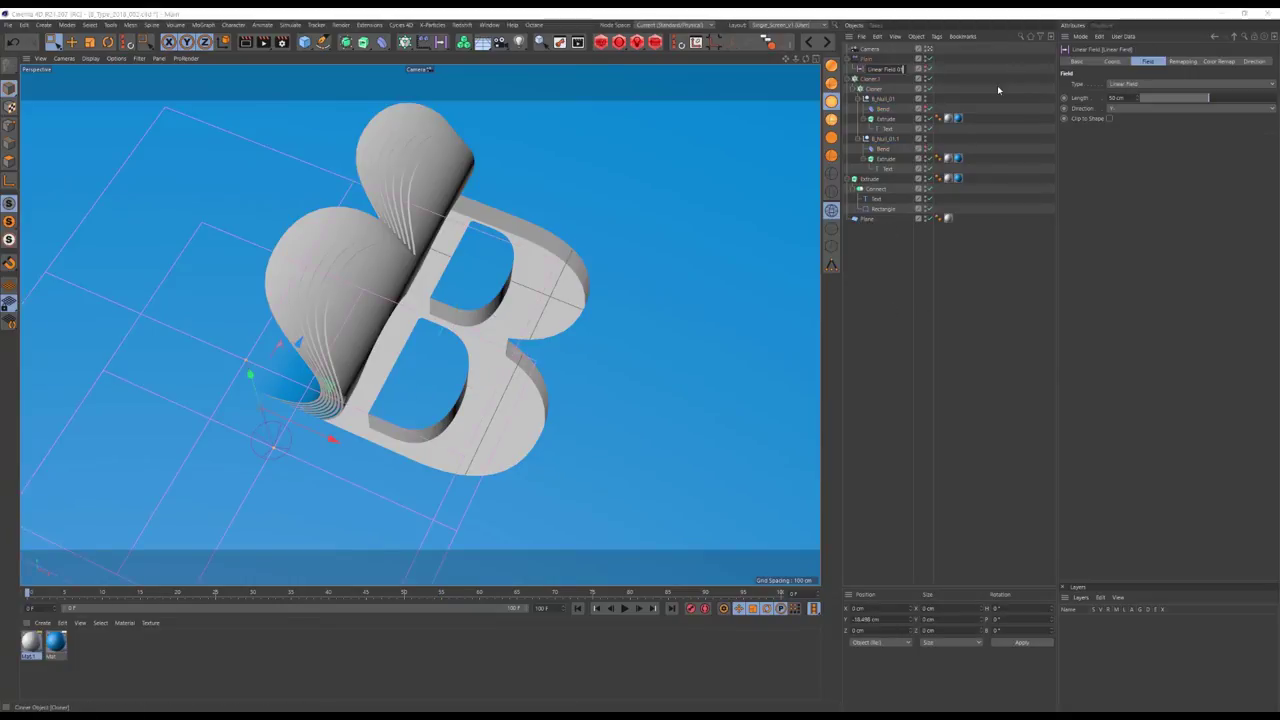
pyautogui.write('1')
pyautogui.click(1114, 61)
pyautogui.moveTo(248, 377)
pyautogui.mouseDown()
pyautogui.moveTo(253, 386)
pyautogui.moveTo(251, 372)
pyautogui.moveTo(505, 174)
pyautogui.mouseUp()
pyautogui.moveTo(404, 472)
pyautogui.mouseDown()
pyautogui.moveTo(406, 434)
pyautogui.moveTo(404, 445)
pyautogui.mouseUp()
pyautogui.moveTo(404, 445)
pyautogui.keyDown('alt'); pyautogui.mouseDown()
pyautogui.moveTo(343, 437)
pyautogui.moveTo(330, 474)
pyautogui.mouseUp(); pyautogui.keyUp('alt')
# - Key the field's position at frame 0, then lift it so the slices lie flat
pyautogui.click(930, 50)
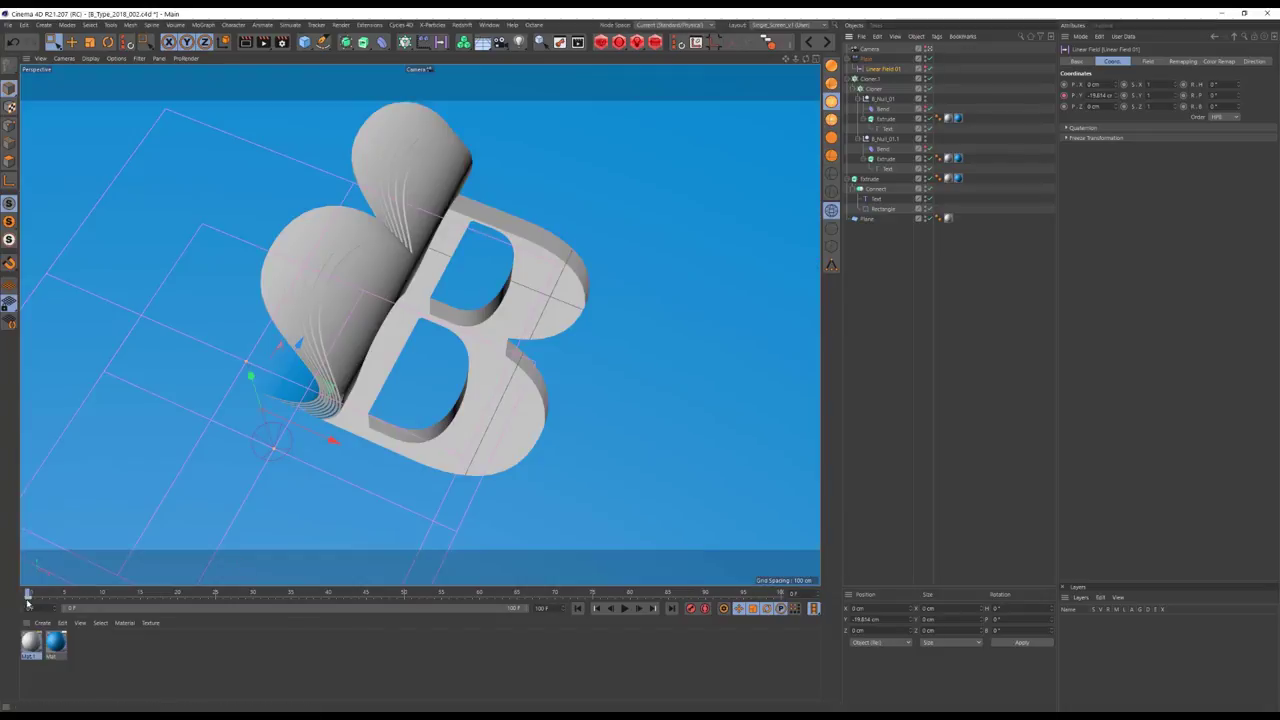
pyautogui.click(313, 596)
pyautogui.moveTo(250, 376); pyautogui.dragTo(229, 303)
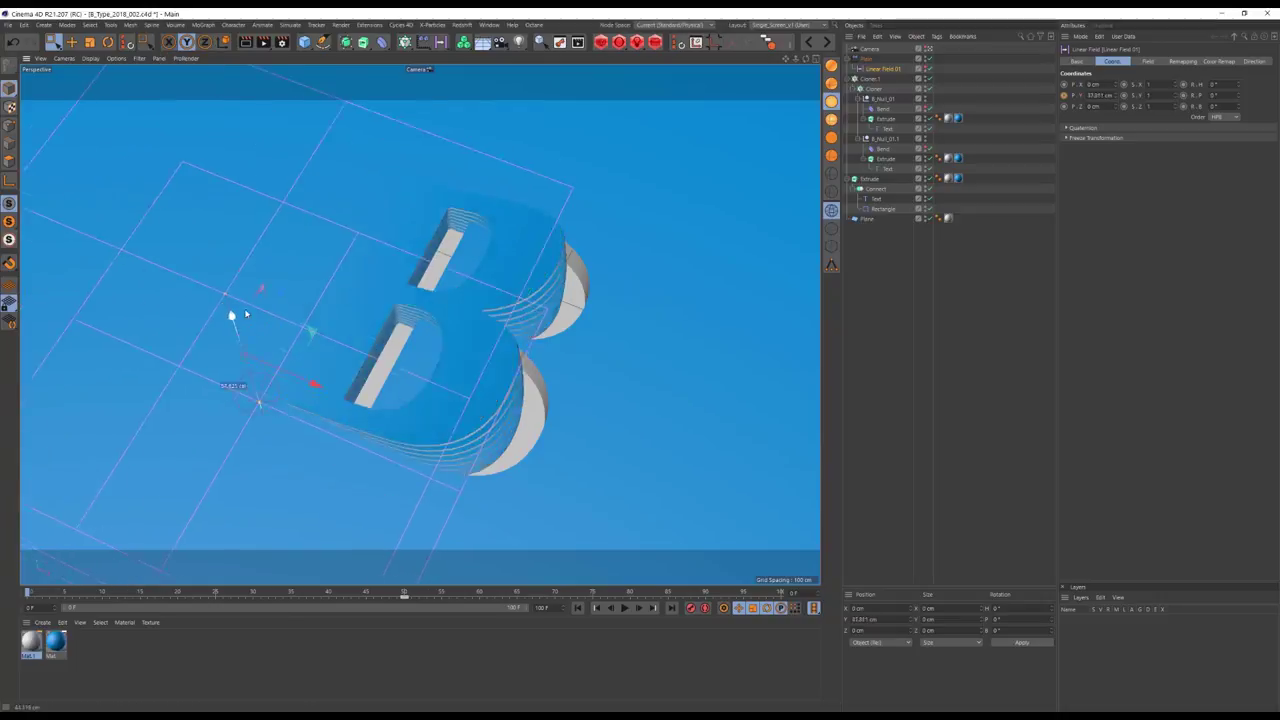
# - Inspect the B text against the floor cutout from above in top view
pyautogui.click(930, 50)
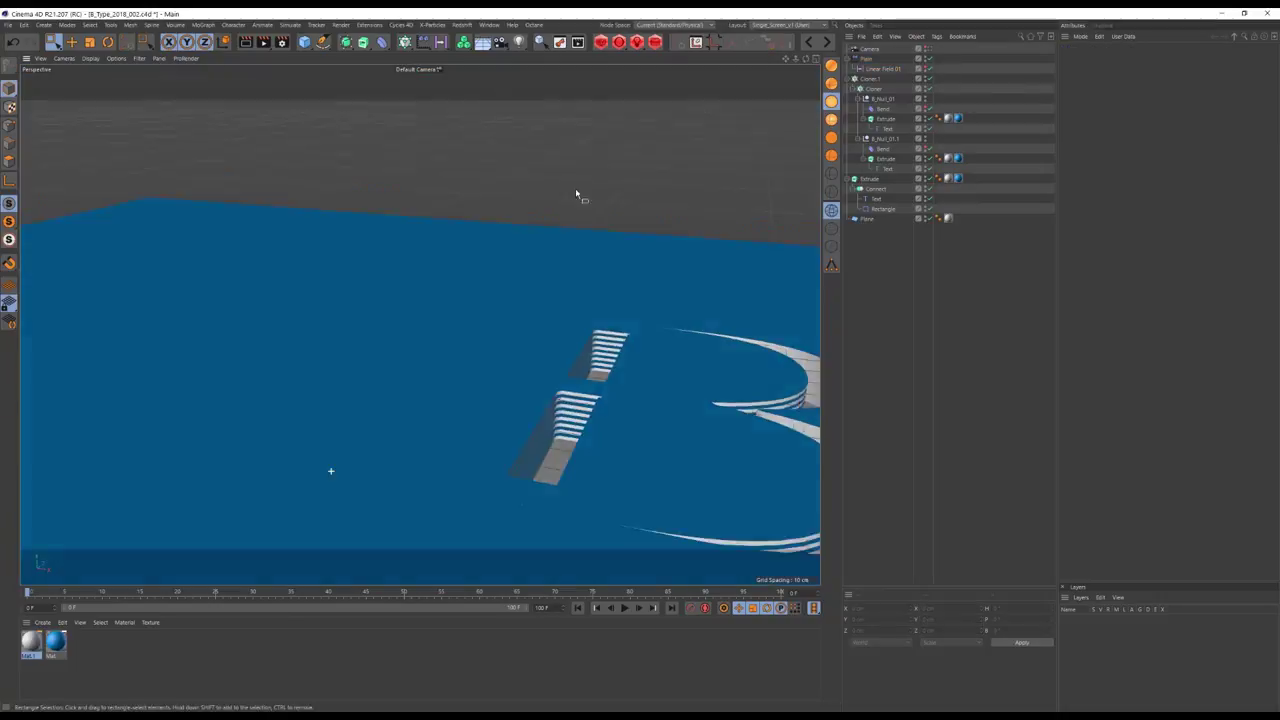
pyautogui.click(876, 199)
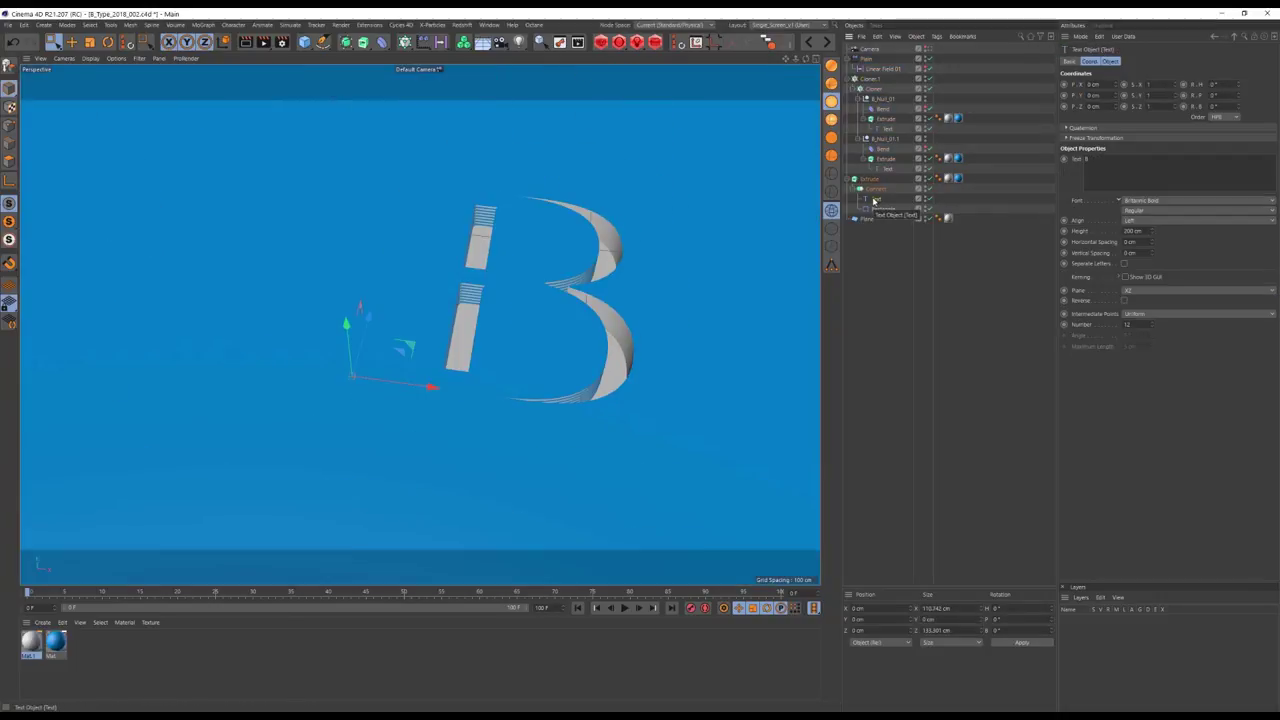
pyautogui.keyDown('alt'); pyautogui.moveTo(610, 260); pyautogui.dragTo(570, 224); pyautogui.keyUp('alt')
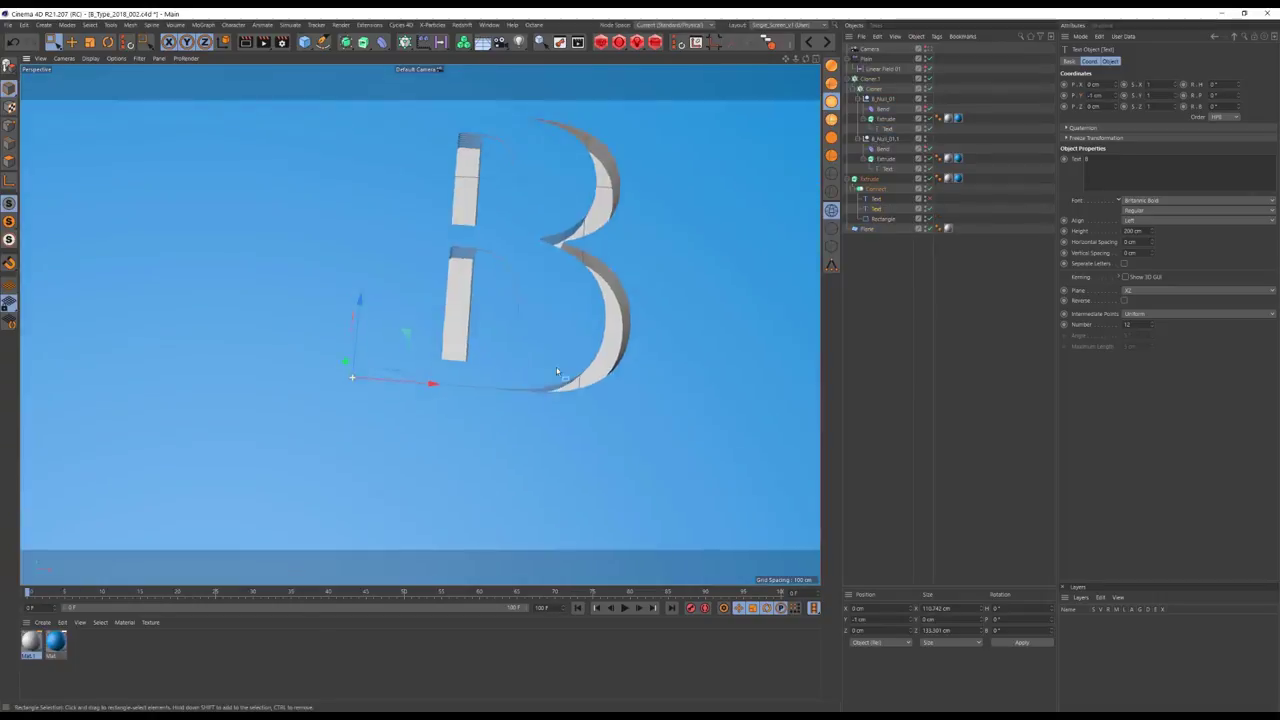
pyautogui.keyDown('alt'); pyautogui.moveTo(700, 250); pyautogui.dragTo(768, 211); pyautogui.keyUp('alt')
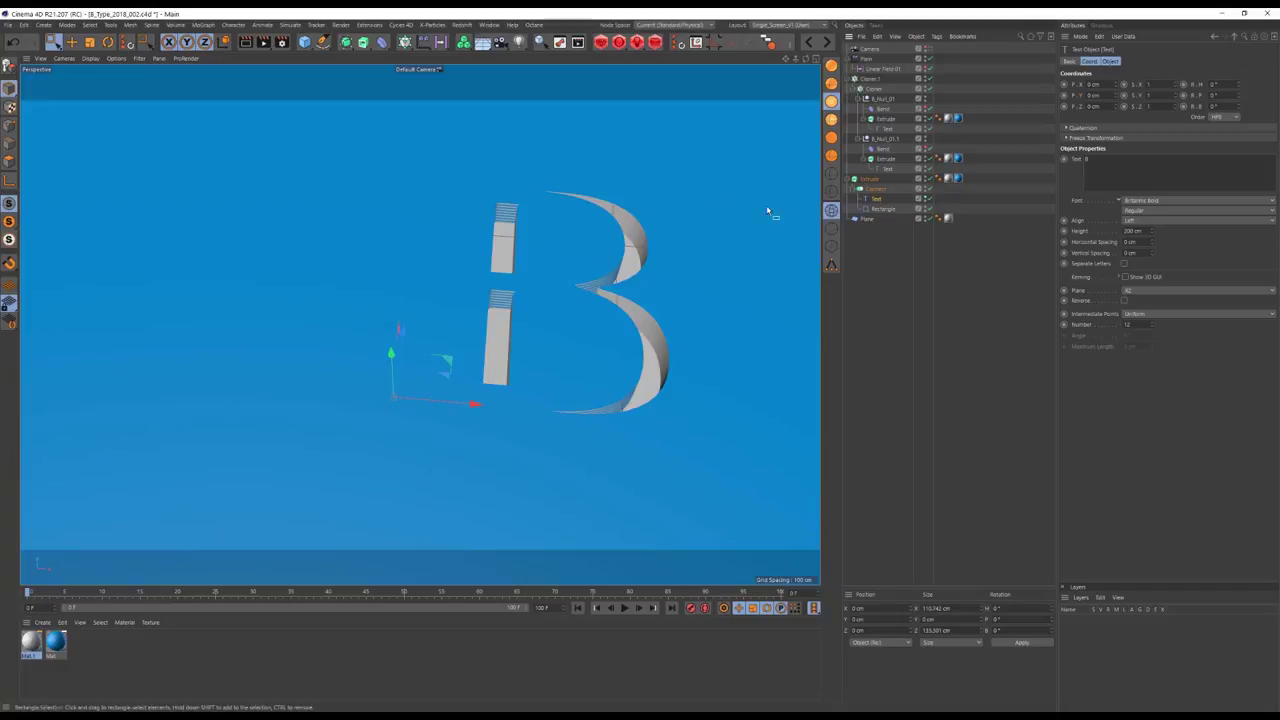
pyautogui.press('F2')
# - Check the B text under Connect, then return to perspective and open the F-Curve editor
pyautogui.click(869, 98)
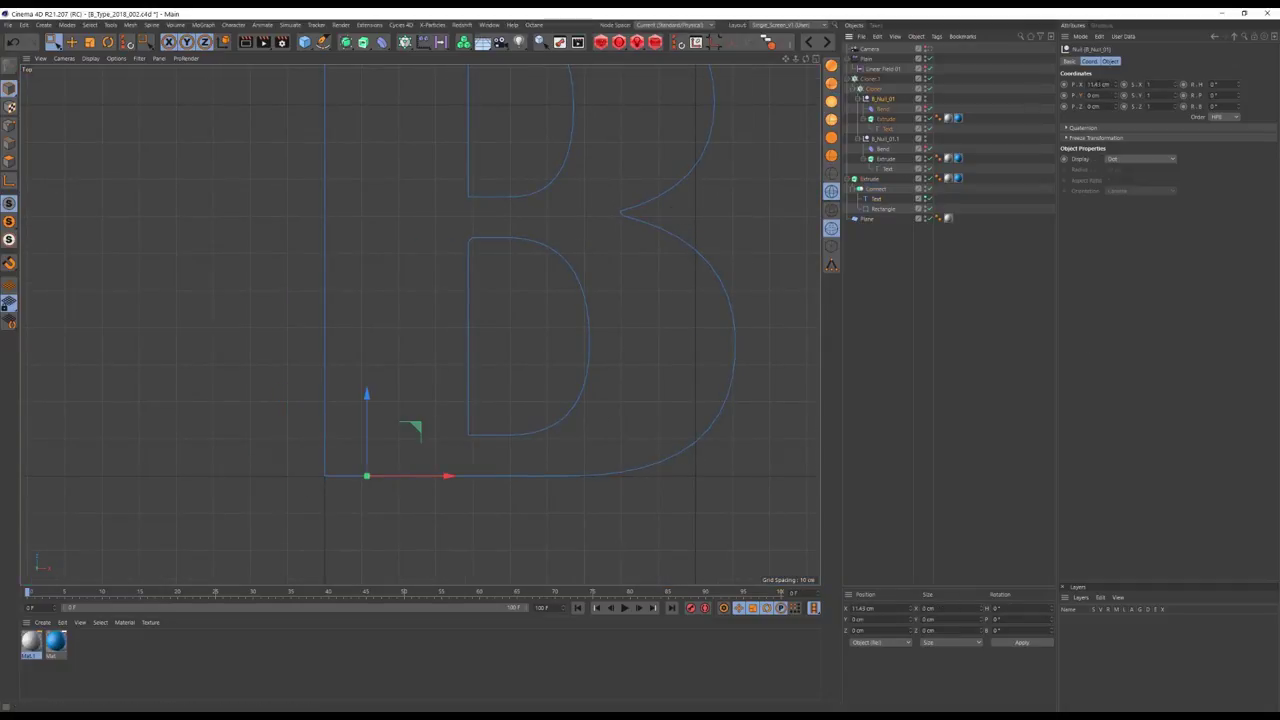
pyautogui.click(871, 199)
pyautogui.click(449, 263)
pyautogui.press('F5')
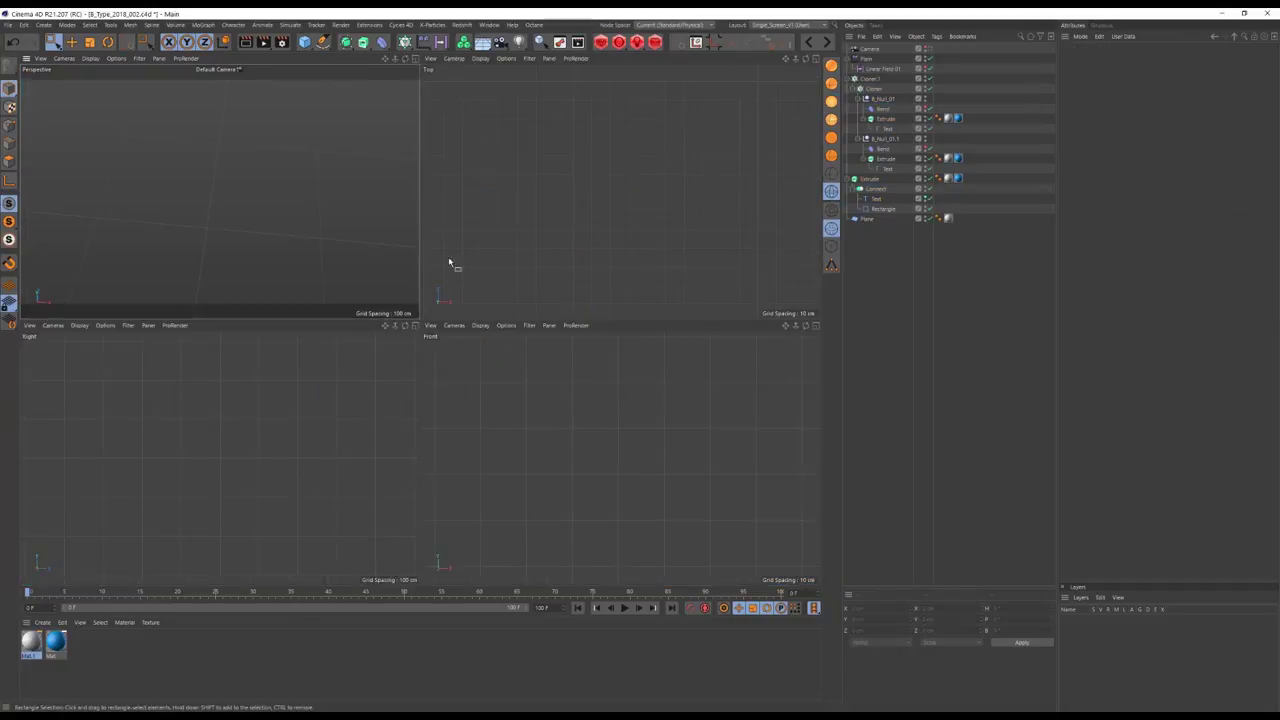
pyautogui.press('F1')
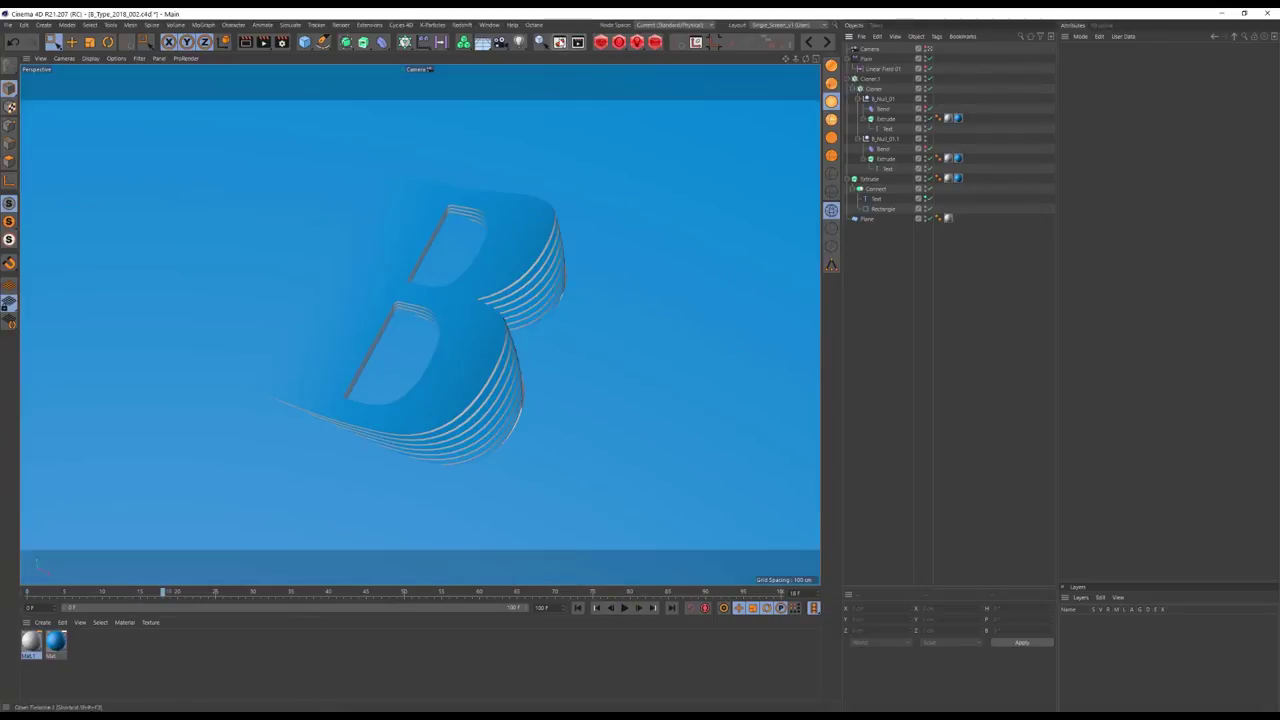
pyautogui.hotkey('shift', 'F3')
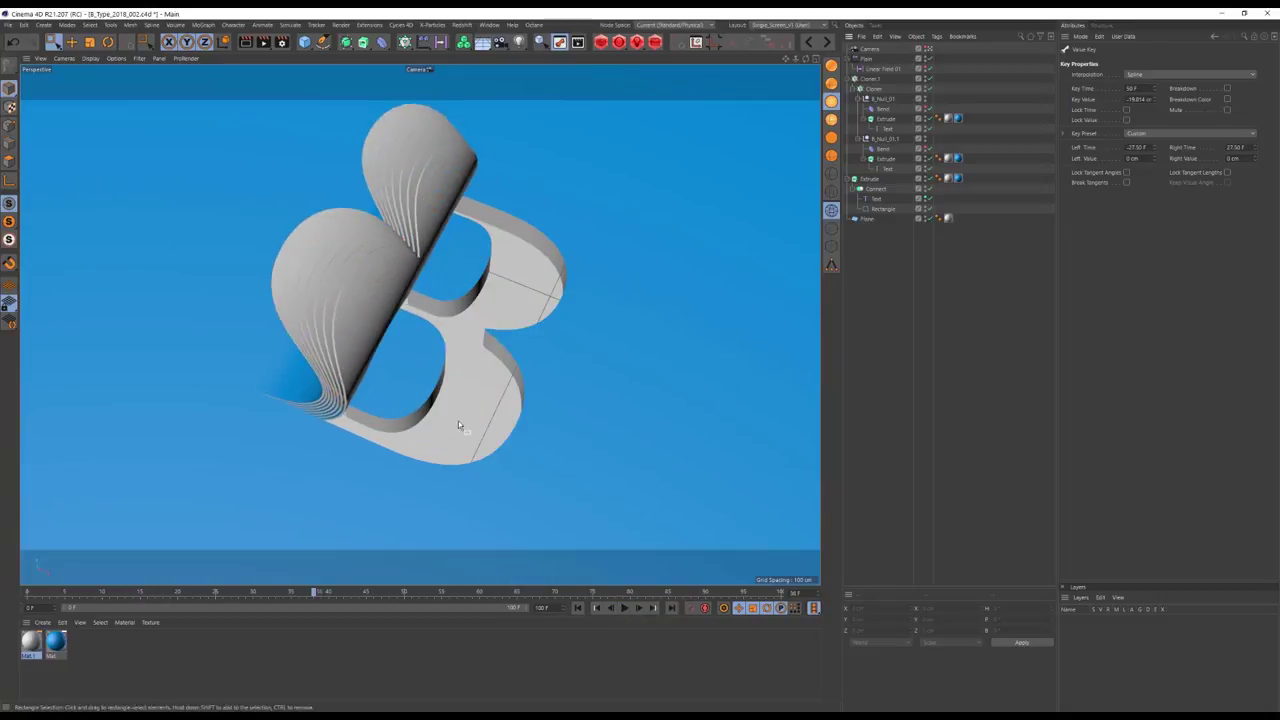
# - Add Linear Field 02 to the Plain effector's Falloff Fields
pyautogui.moveTo(345, 601); pyautogui.dragTo(324, 605)
pyautogui.click(877, 67)
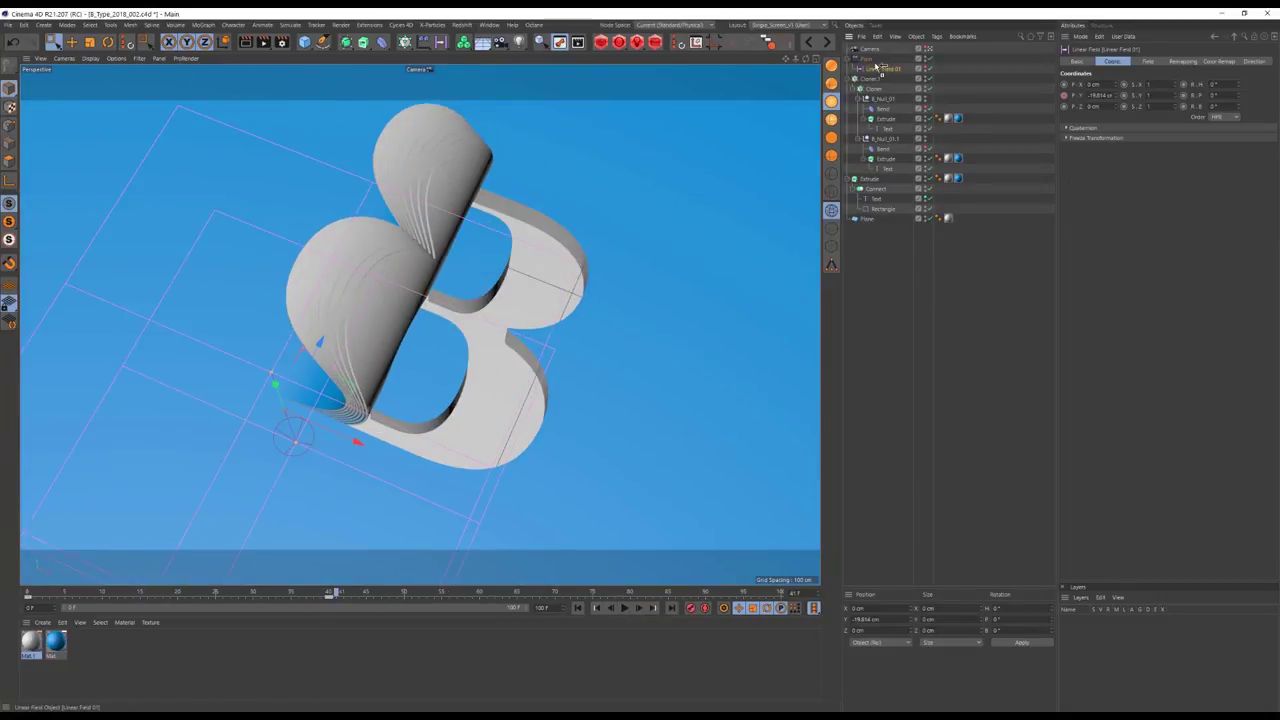
pyautogui.click(862, 59)
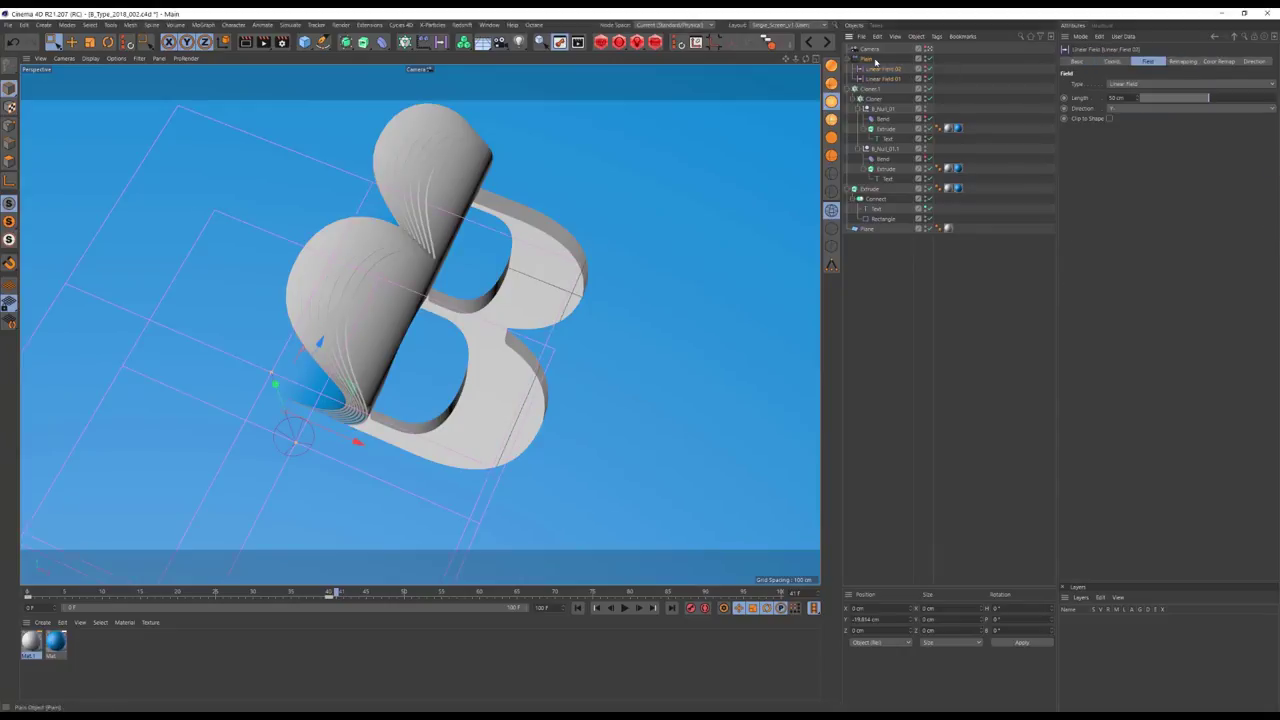
pyautogui.moveTo(883, 68); pyautogui.dragTo(1120, 100)
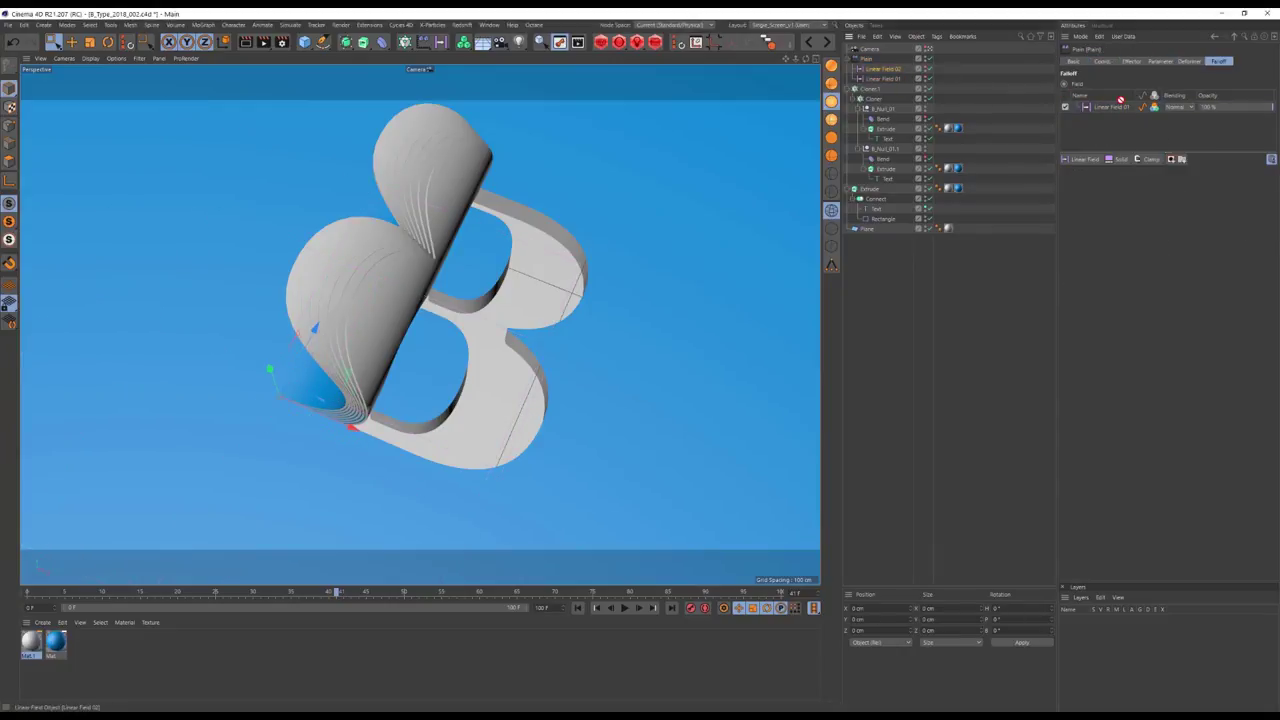
# - Move Linear Field 02 along Y over the B and set its length
pyautogui.click(1176, 186)
pyautogui.click(1112, 106)
pyautogui.rightClick(1095, 103)
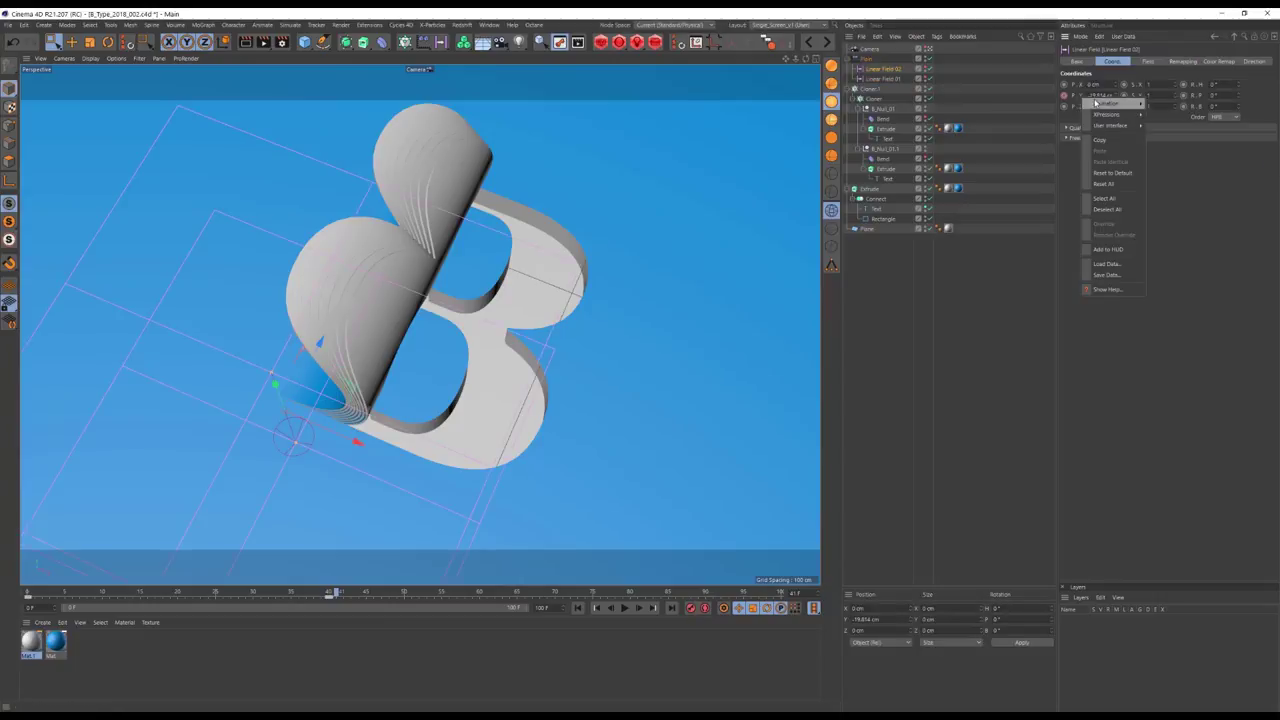
pyautogui.click(1177, 211)
pyautogui.moveTo(277, 380)
pyautogui.mouseDown()
pyautogui.moveTo(273, 355)
pyautogui.moveTo(280, 400)
pyautogui.moveTo(267, 355)
pyautogui.moveTo(288, 380)
pyautogui.mouseUp()
pyautogui.click(1148, 61)
pyautogui.click(1116, 97)
# - Keyframe Linear Field 02's position at frame 37, move it, and check frame 74
pyautogui.click(1113, 61)
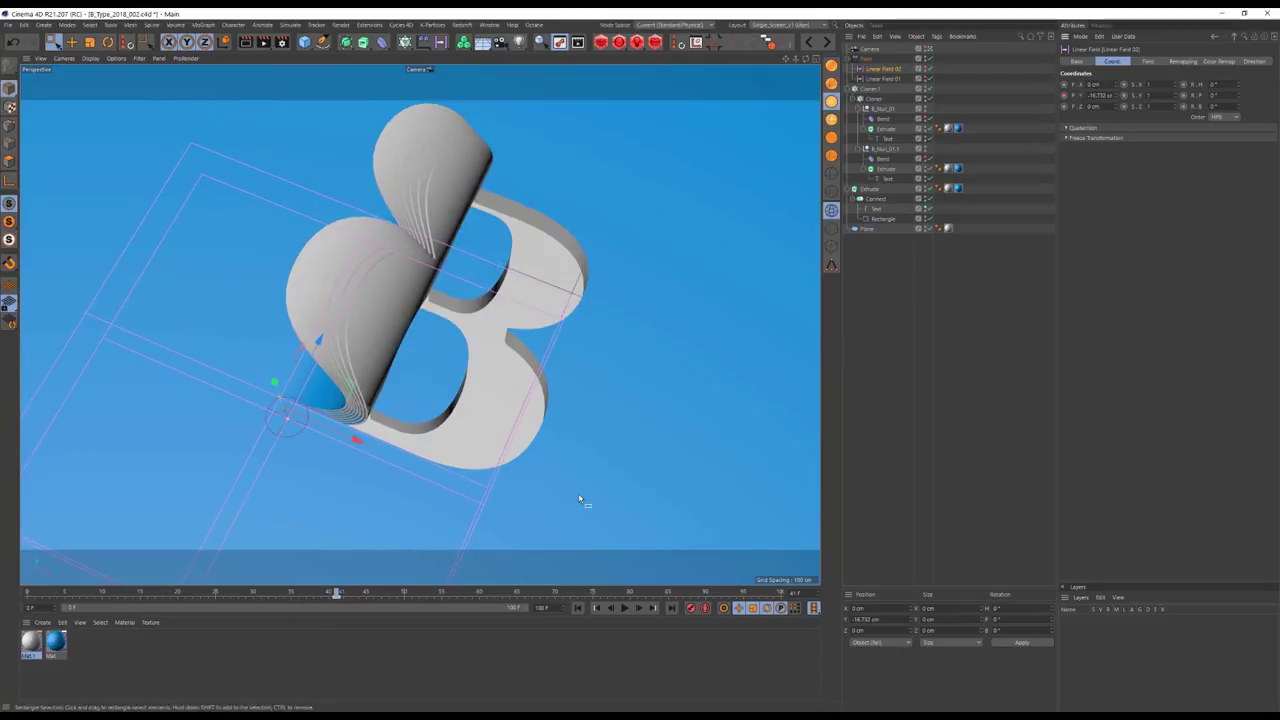
pyautogui.moveTo(330, 596); pyautogui.dragTo(305, 596)
pyautogui.moveTo(274, 382)
pyautogui.mouseDown()
pyautogui.moveTo(263, 337)
pyautogui.moveTo(265, 355)
pyautogui.mouseUp()
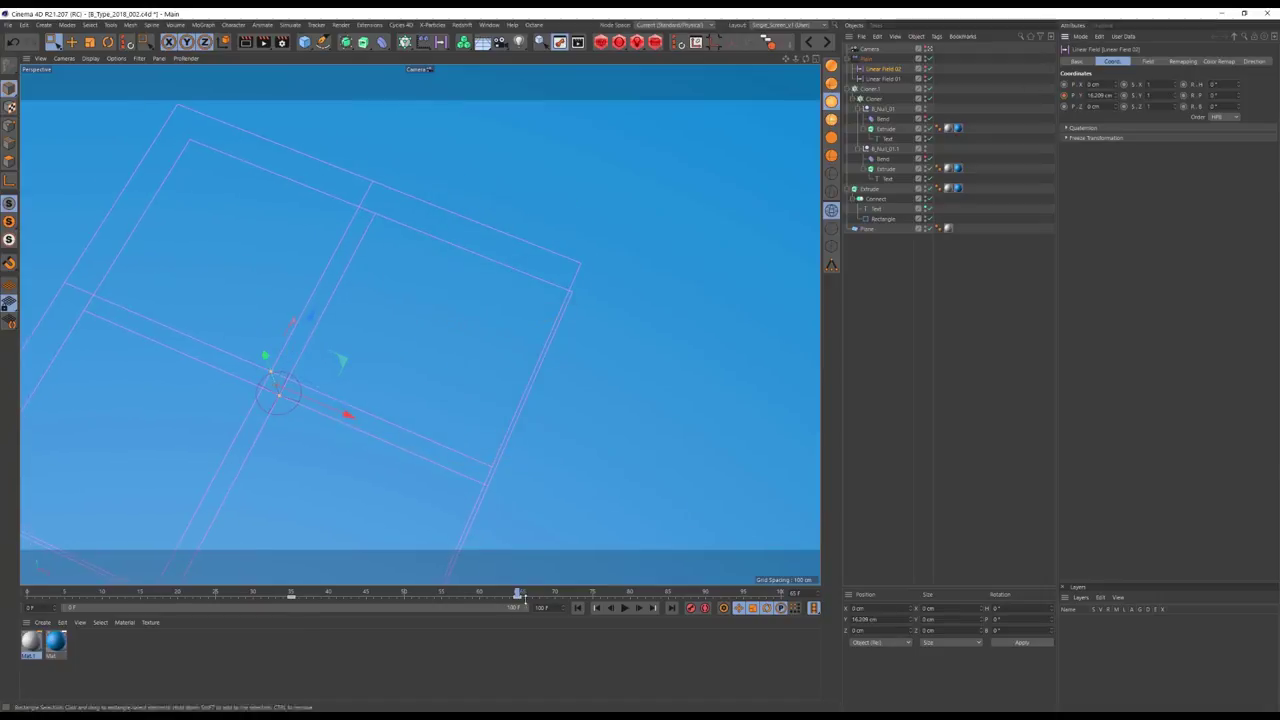
pyautogui.click(586, 595)
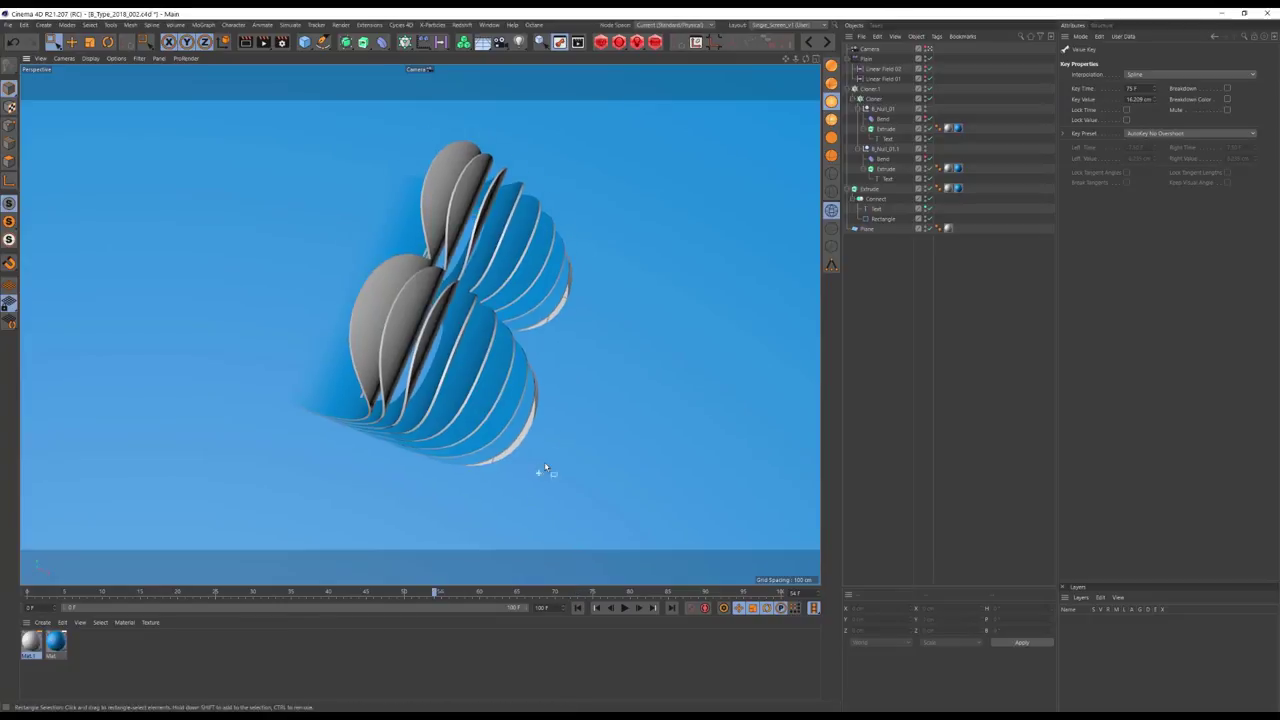
pyautogui.click(870, 48)
# - Turn on the camera's rule-of-thirds Composition grid and reframe the B
pyautogui.click(1101, 66)
pyautogui.click(1077, 71)
pyautogui.click(1106, 106)
pyautogui.click(520, 408)
pyautogui.keyDown('alt'); pyautogui.moveTo(520, 408); pyautogui.dragTo(569, 282); pyautogui.keyUp('alt')
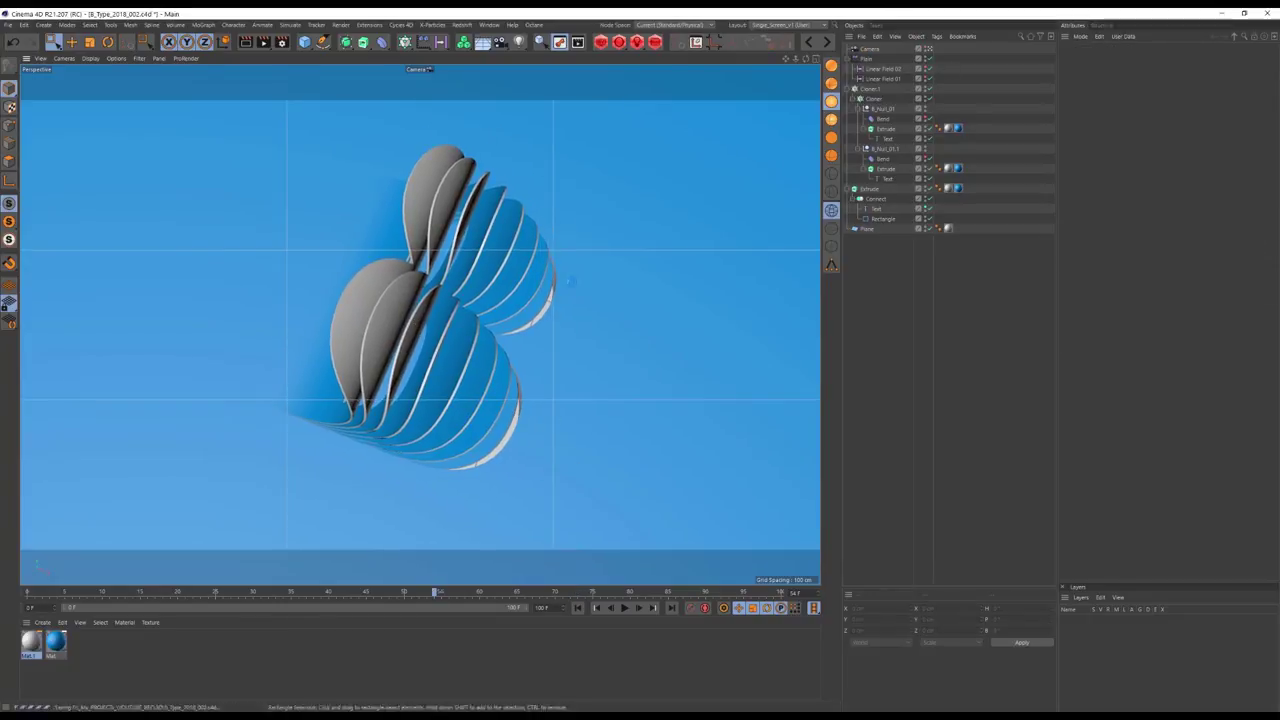
# - Float the Octane menu as a palette and open the Live Viewer
pyautogui.moveTo(553, 38); pyautogui.dragTo(75, 115)
pyautogui.click(80, 146)
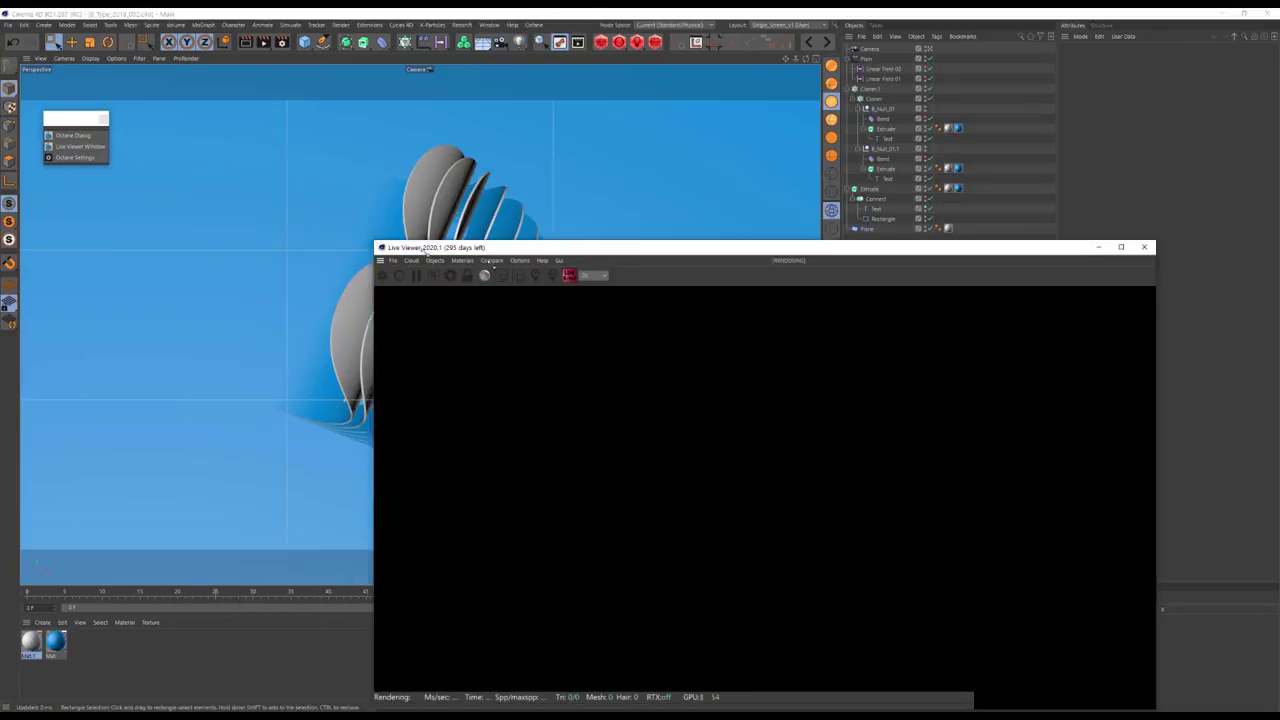
pyautogui.moveTo(365, 125); pyautogui.dragTo(363, 111)
# - Create an Octane Glossy material, then undo its light-blue colour edit
pyautogui.click(268, 124)
pyautogui.click(290, 182)
pyautogui.doubleClick(80, 643)
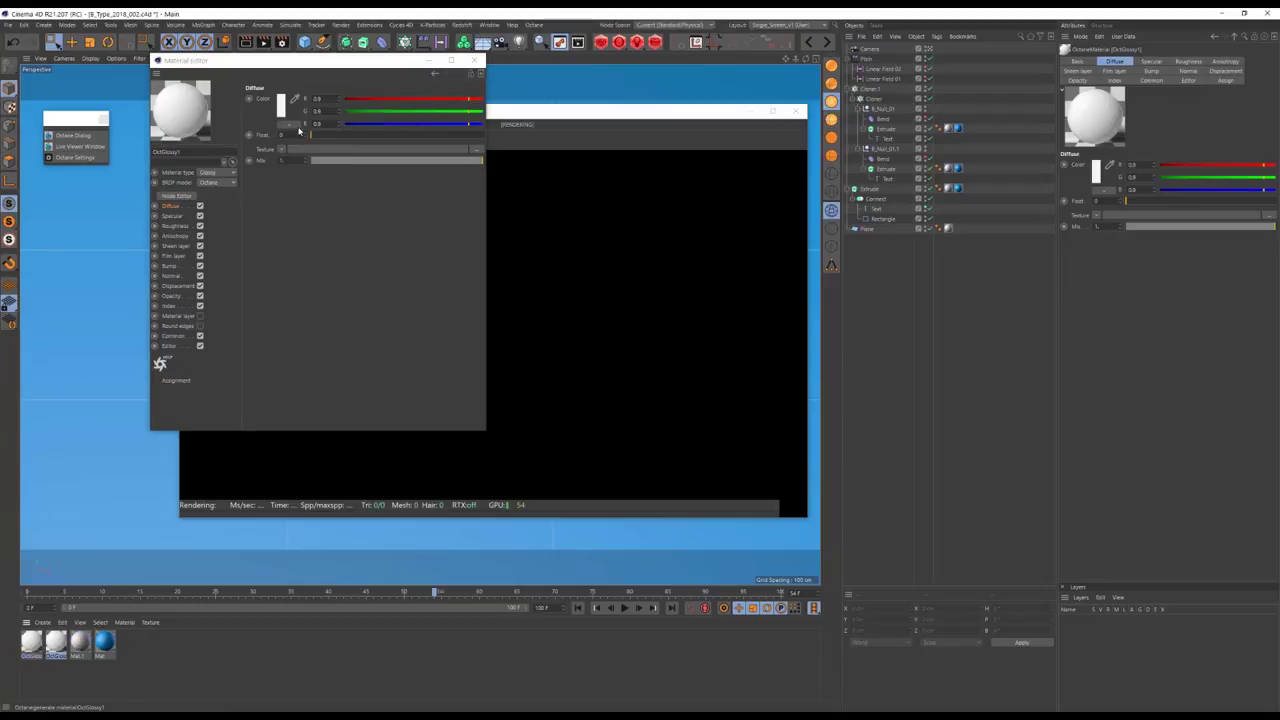
pyautogui.click(62, 570)
pyautogui.hotkey('ctrl', 'z')
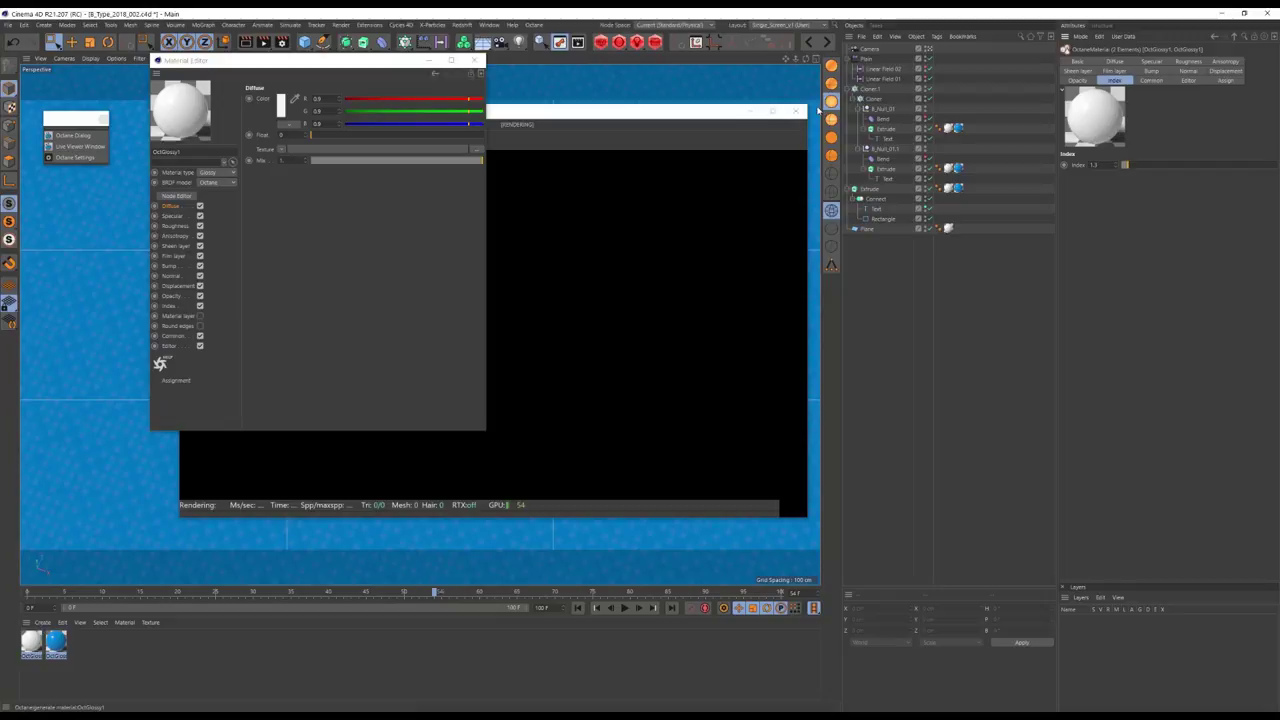
# - Add an OctaneSky HDRI environment and open the Octane render settings
pyautogui.moveTo(654, 111); pyautogui.dragTo(610, 99)
pyautogui.click(222, 112)
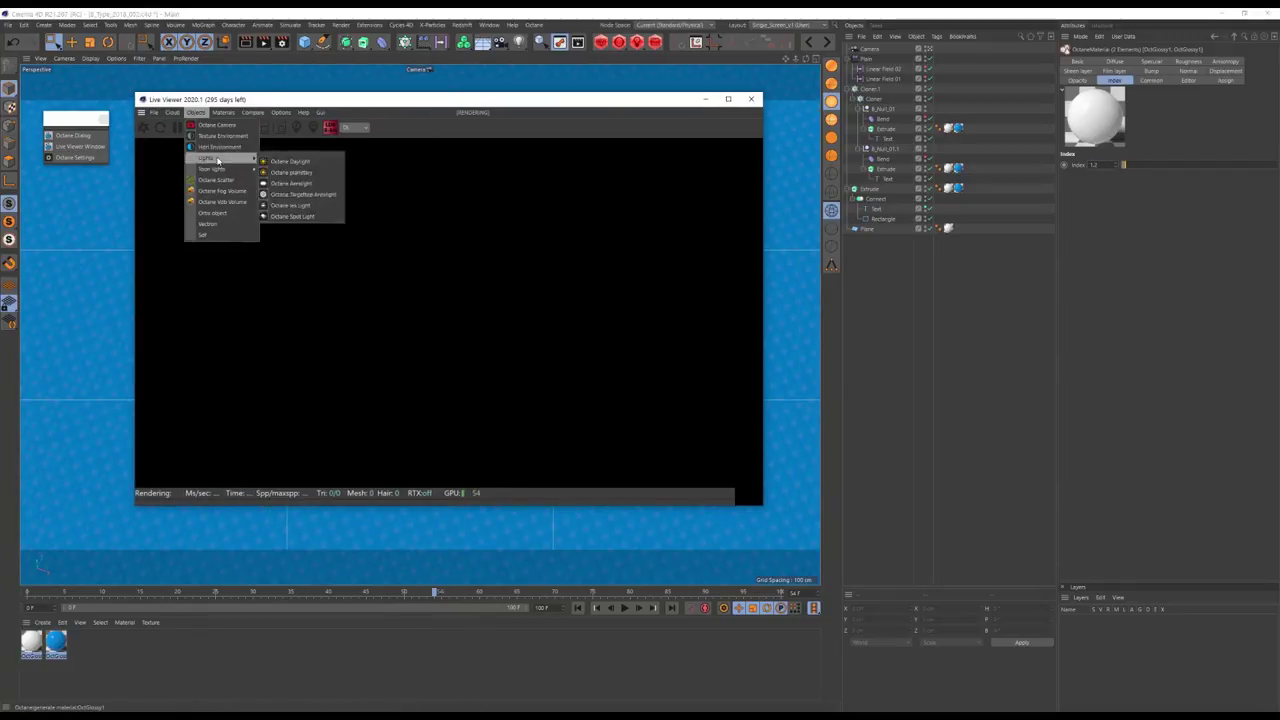
pyautogui.click(300, 185)
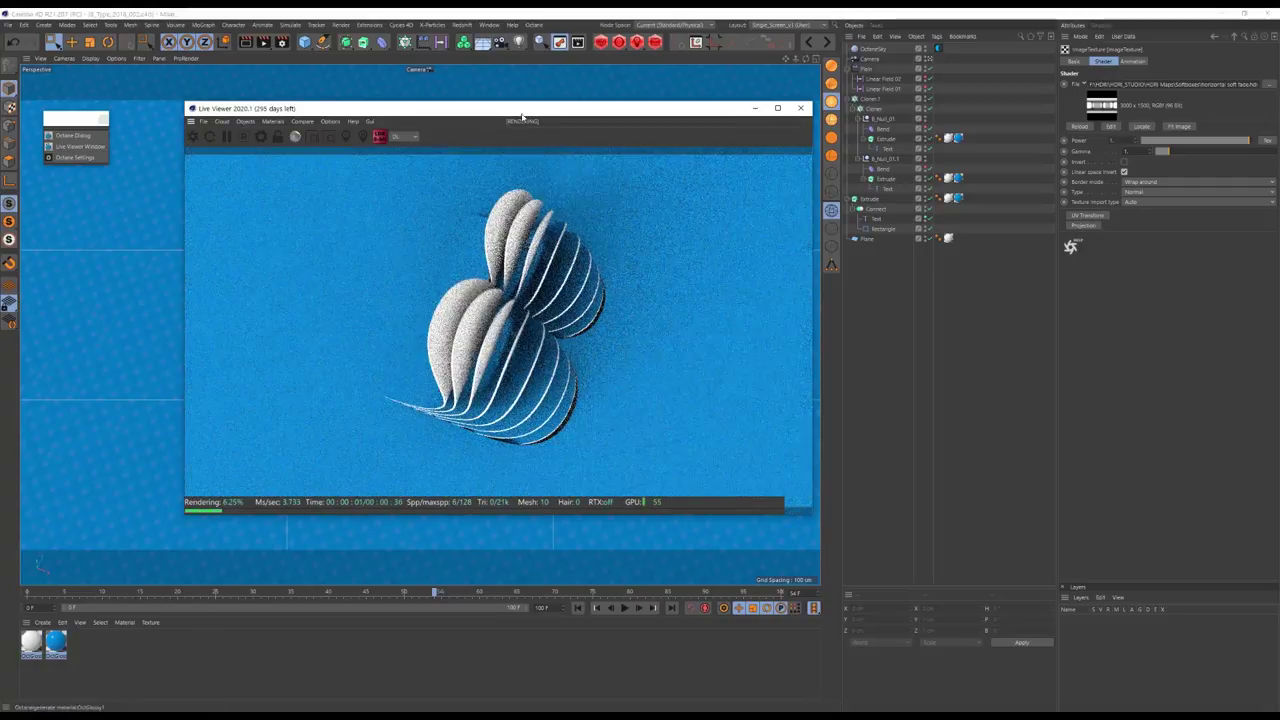
pyautogui.click(74, 157)
# - At frame 37, set the first Bend deformer's strength to 300°
pyautogui.doubleClick(32, 643)
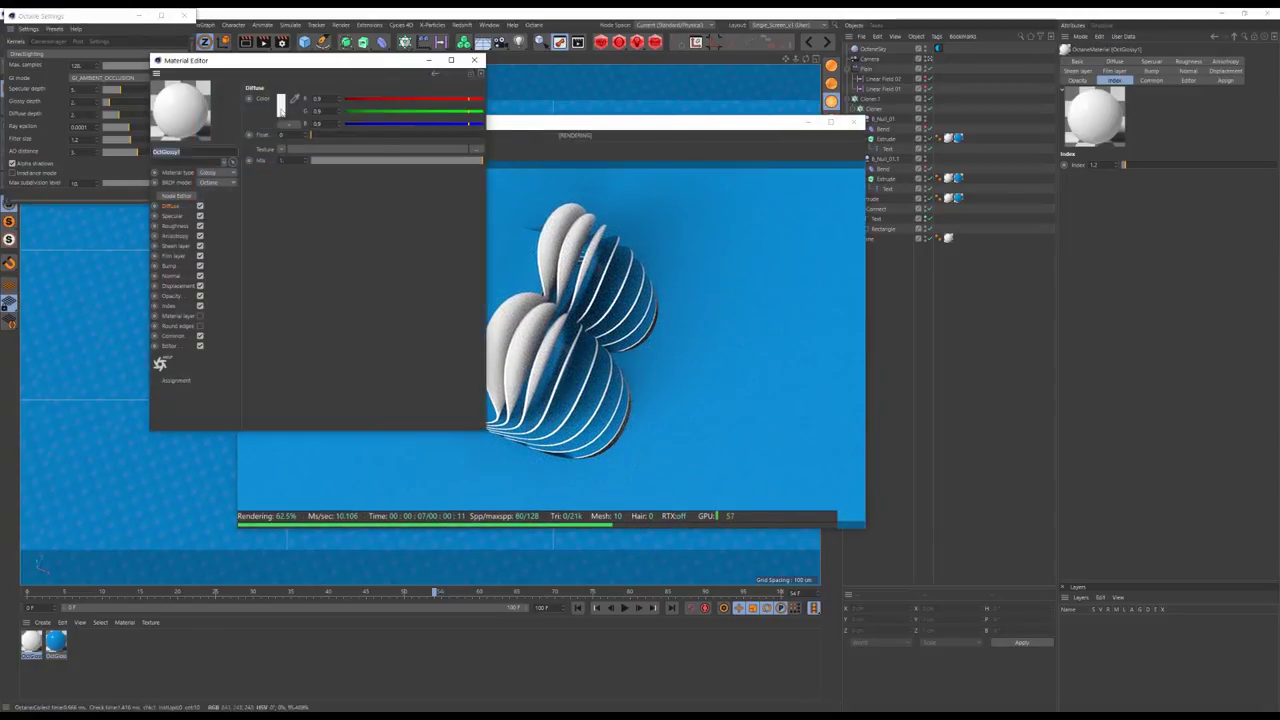
pyautogui.moveTo(438, 592); pyautogui.dragTo(307, 592)
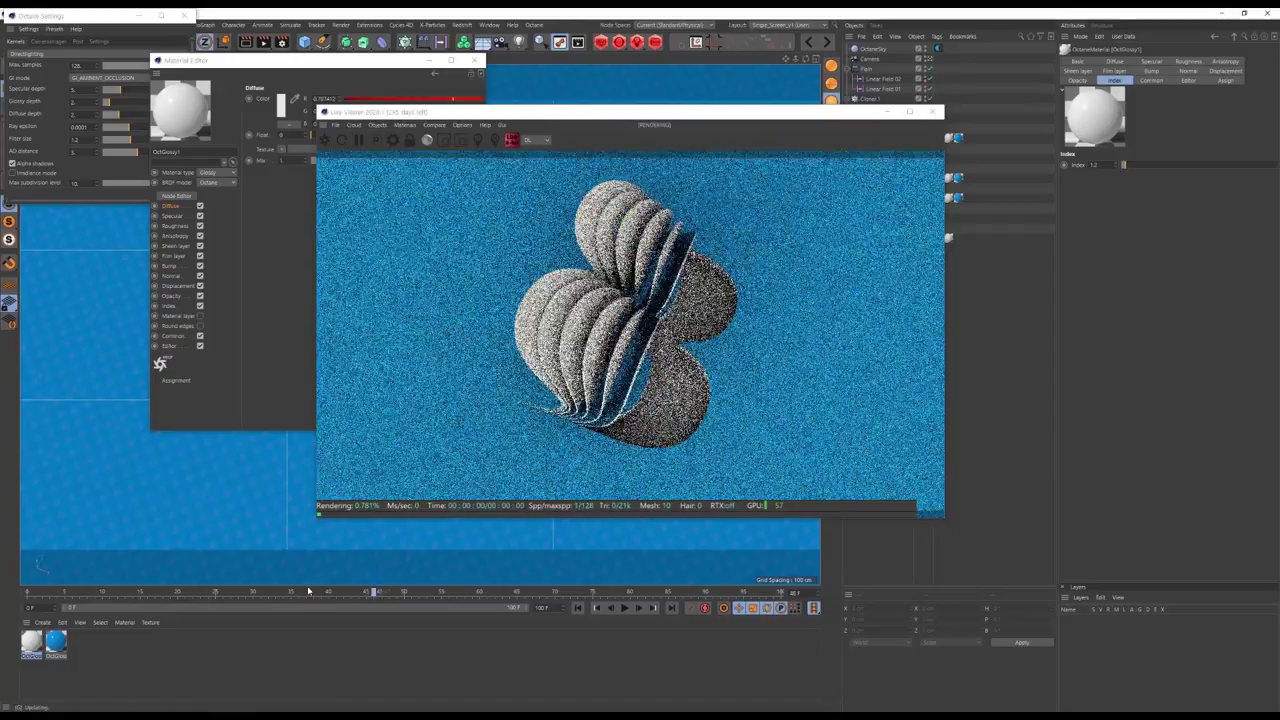
pyautogui.moveTo(777, 116); pyautogui.dragTo(707, 121)
pyautogui.click(884, 128)
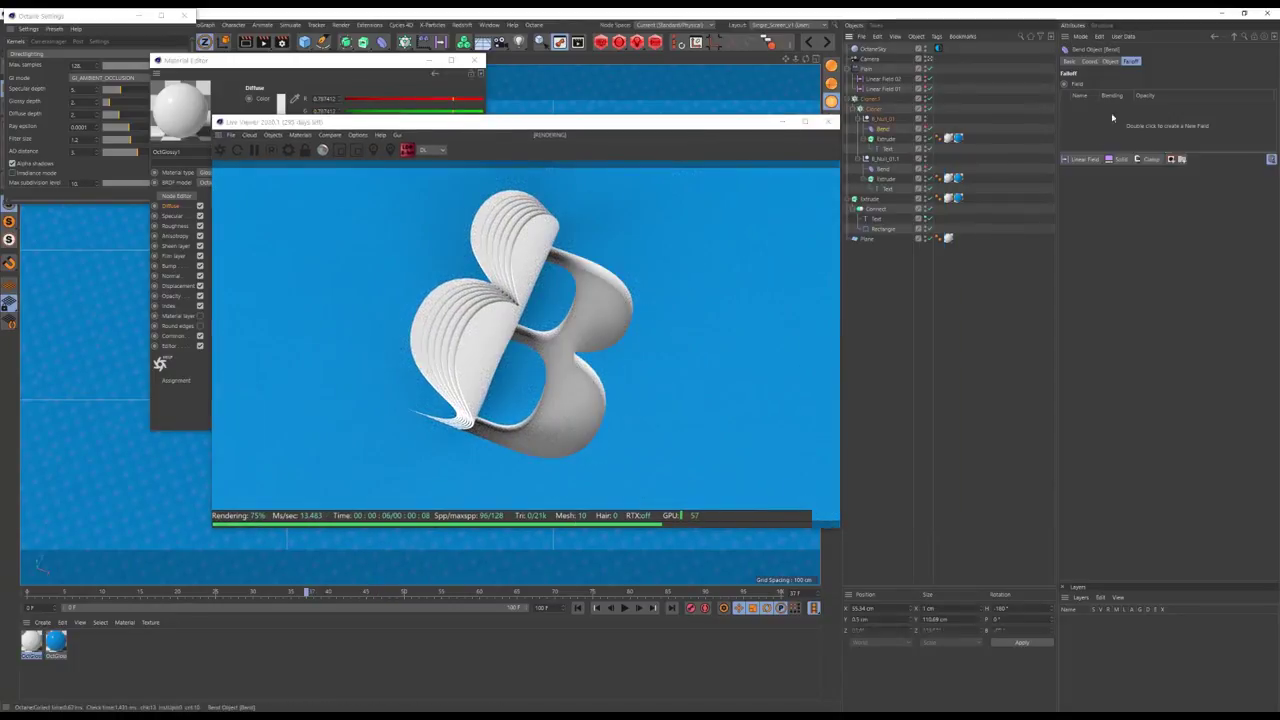
pyautogui.write('300')
pyautogui.press('Return')
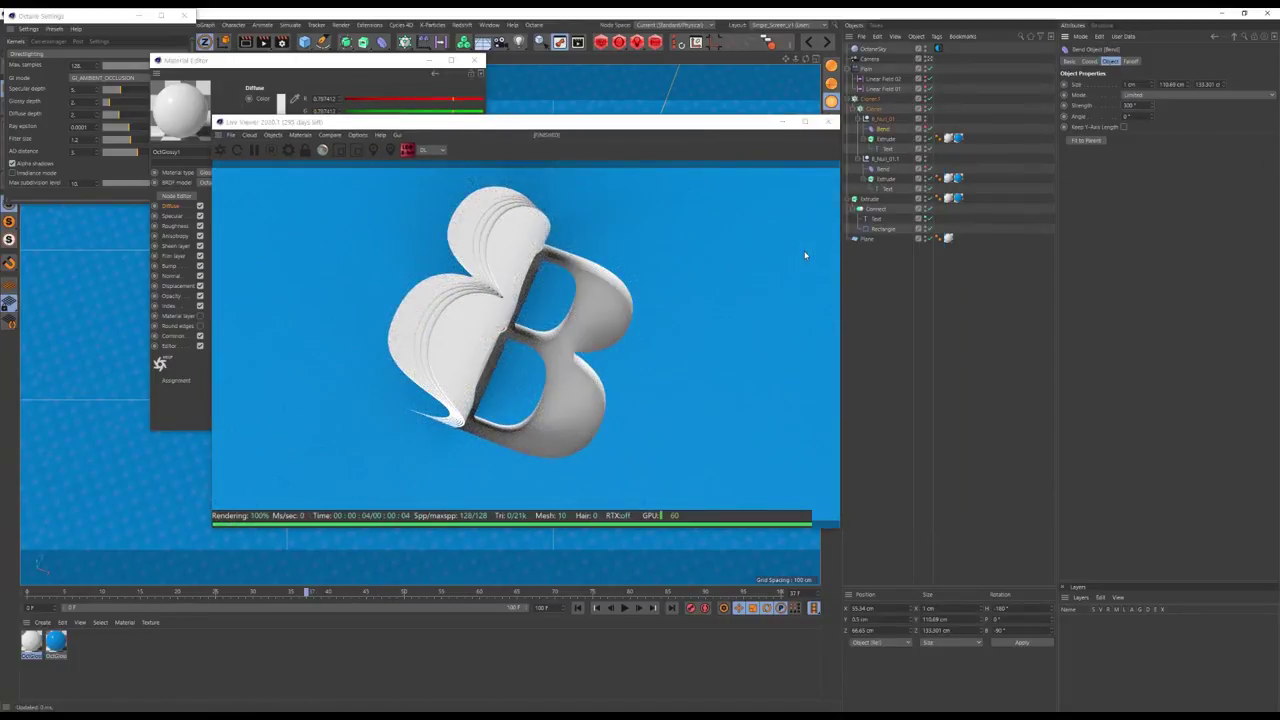
# - Switch the Octane kernel to path tracing and rotate the sky environment to shift the lighting
pyautogui.click(41, 88)
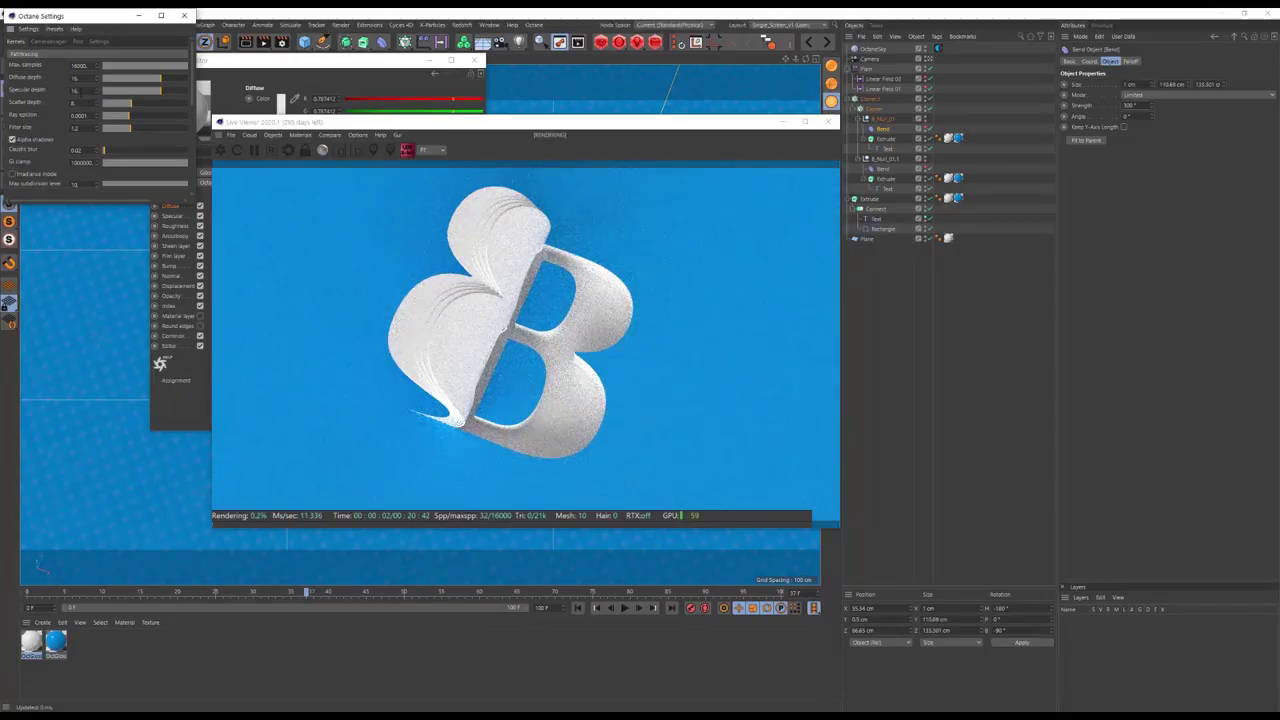
pyautogui.moveTo(400, 121)
pyautogui.mouseDown()
pyautogui.moveTo(797, 147)
pyautogui.moveTo(599, 121)
pyautogui.mouseUp()
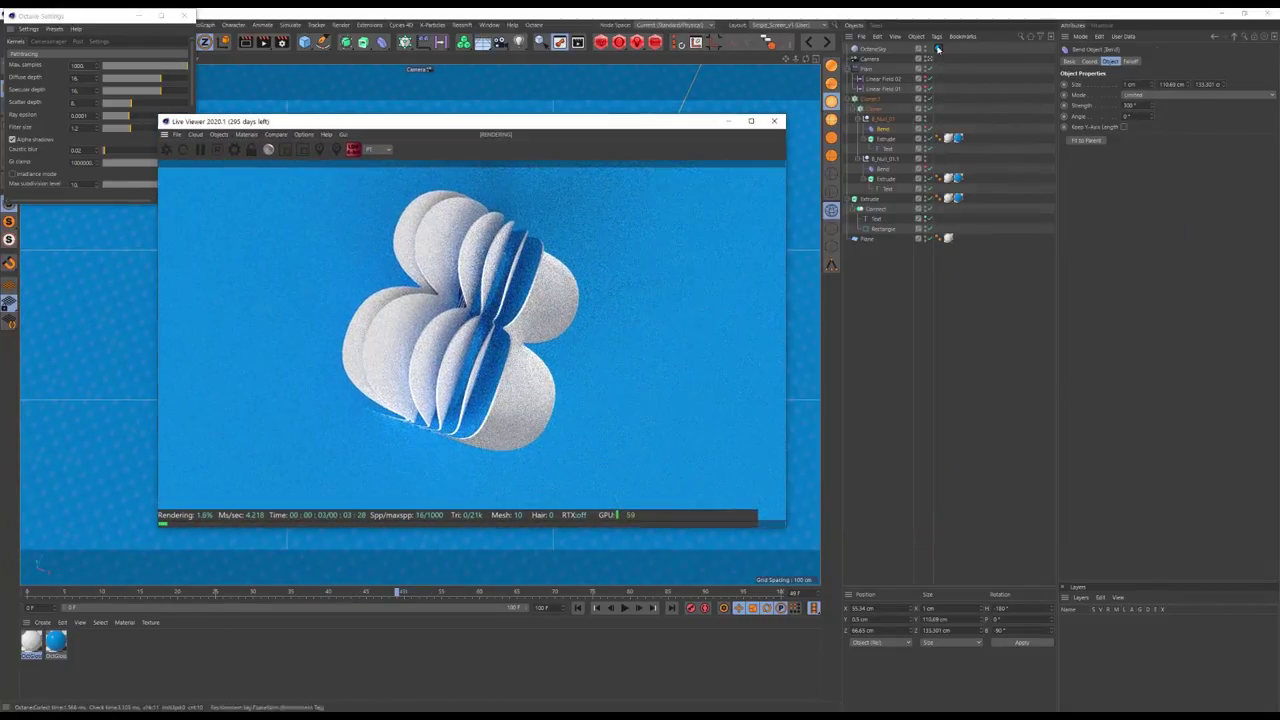
pyautogui.moveTo(1226, 157); pyautogui.dragTo(1244, 159)
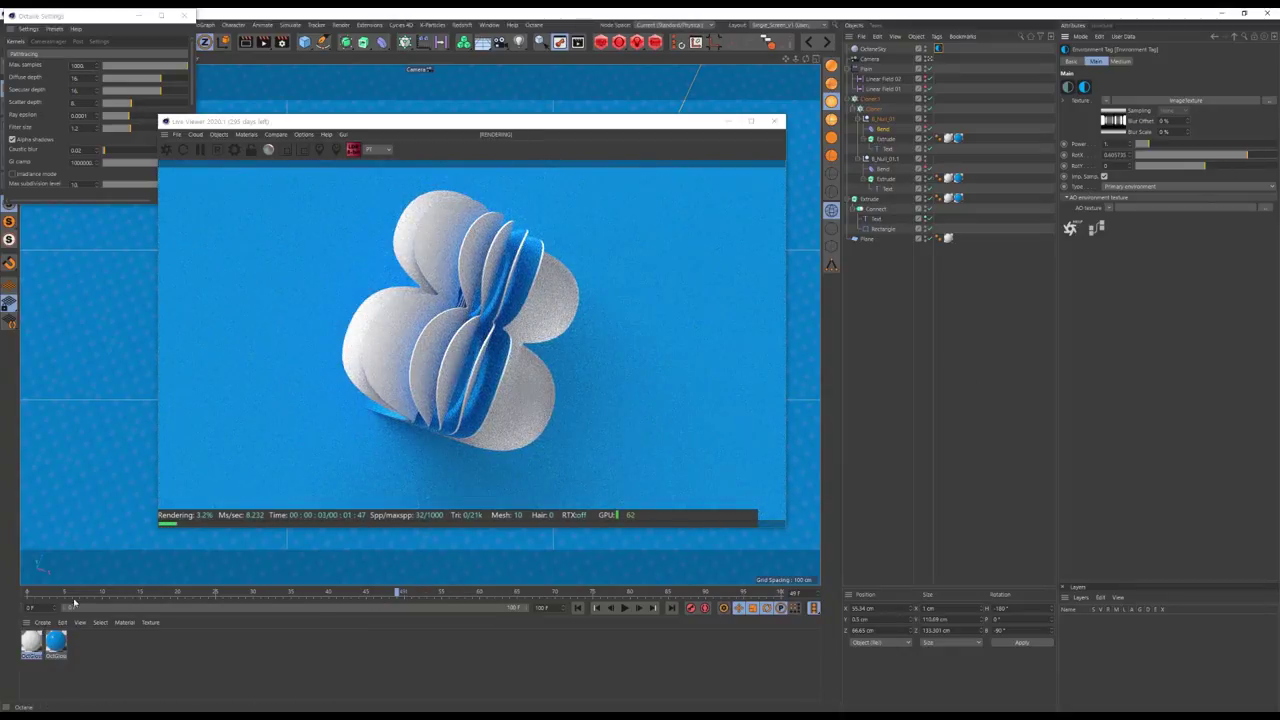
# - Inspect the blue floor material, move to frame 63, and reopen the Octane live viewer
pyautogui.doubleClick(55, 643)
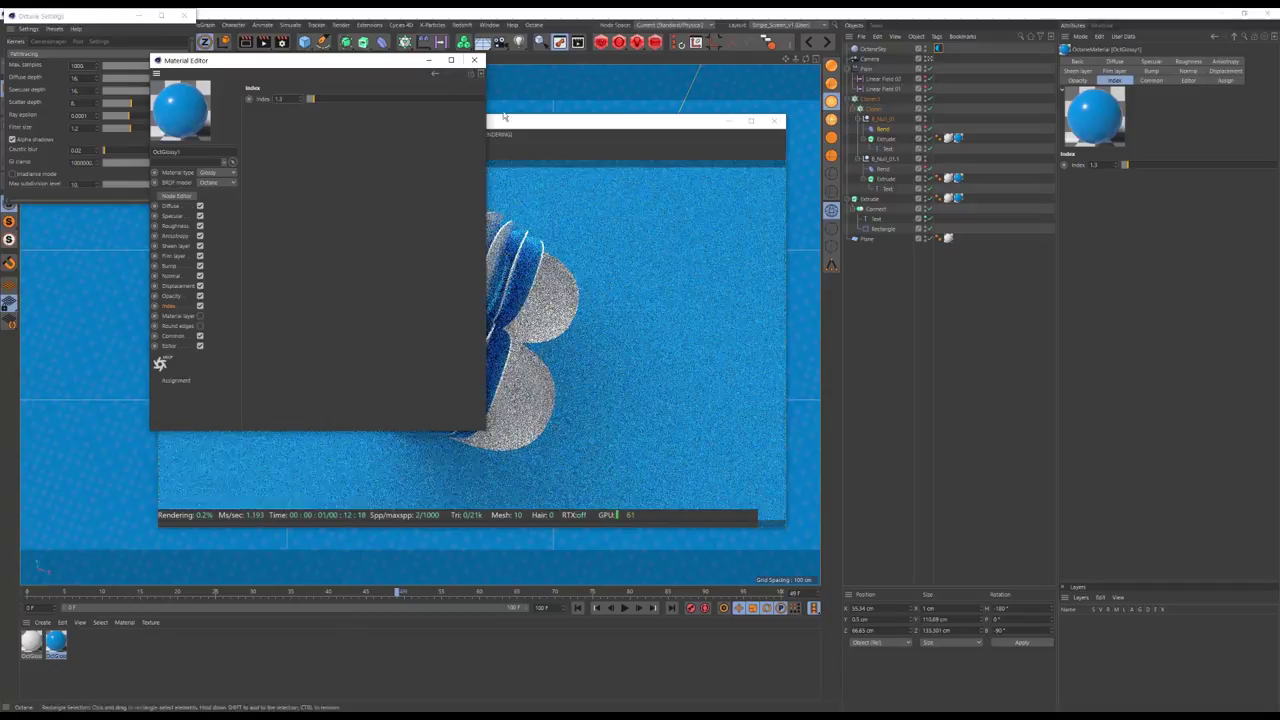
pyautogui.click(430, 624)
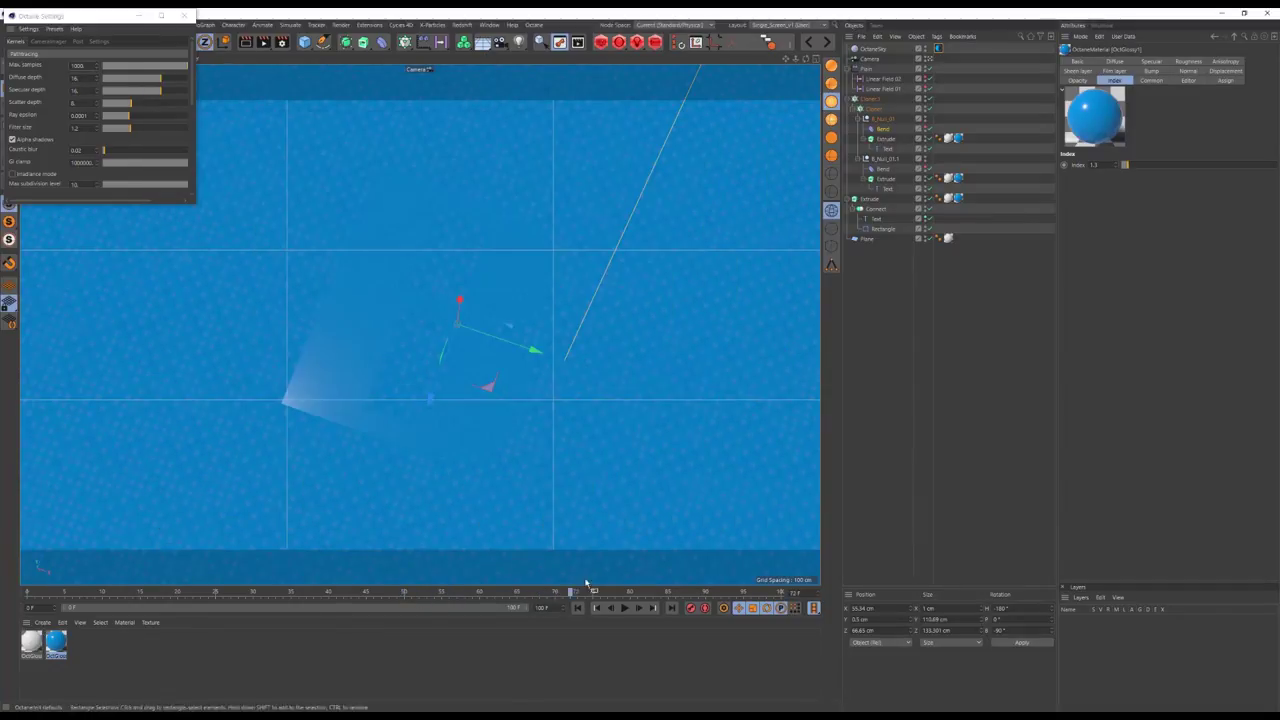
pyautogui.moveTo(503, 585); pyautogui.dragTo(506, 558)
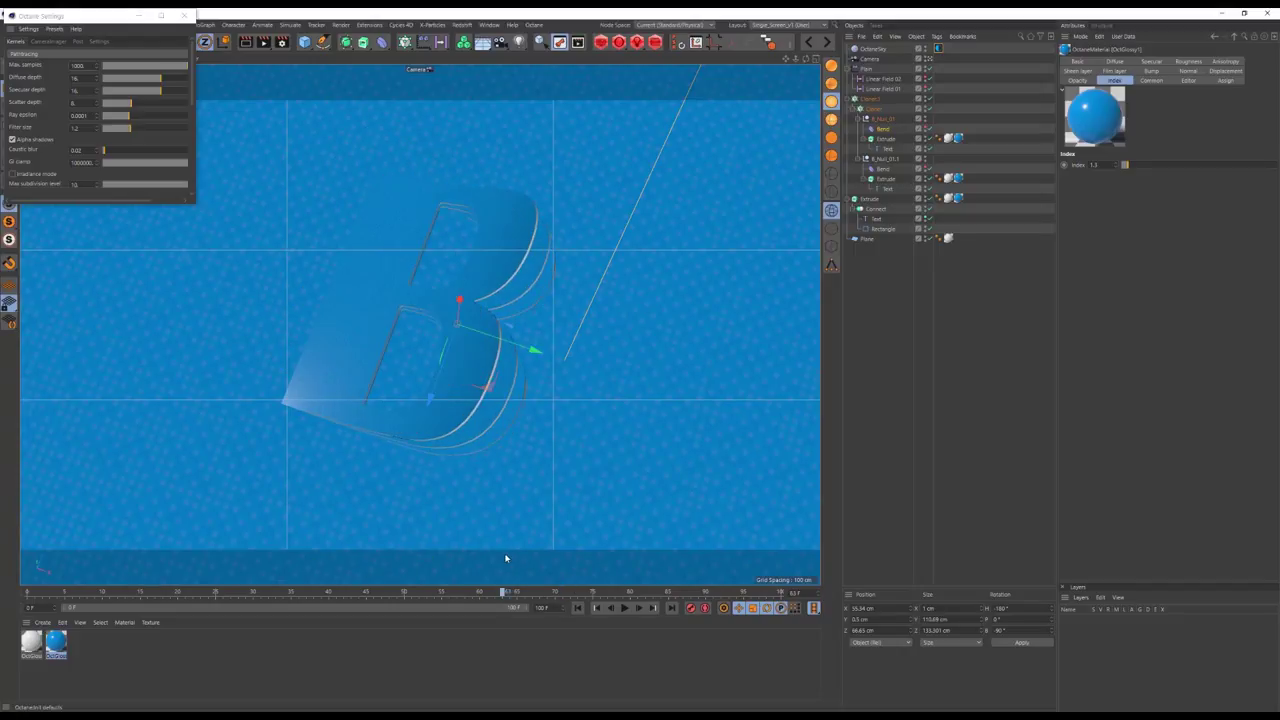
pyautogui.click(80, 146)
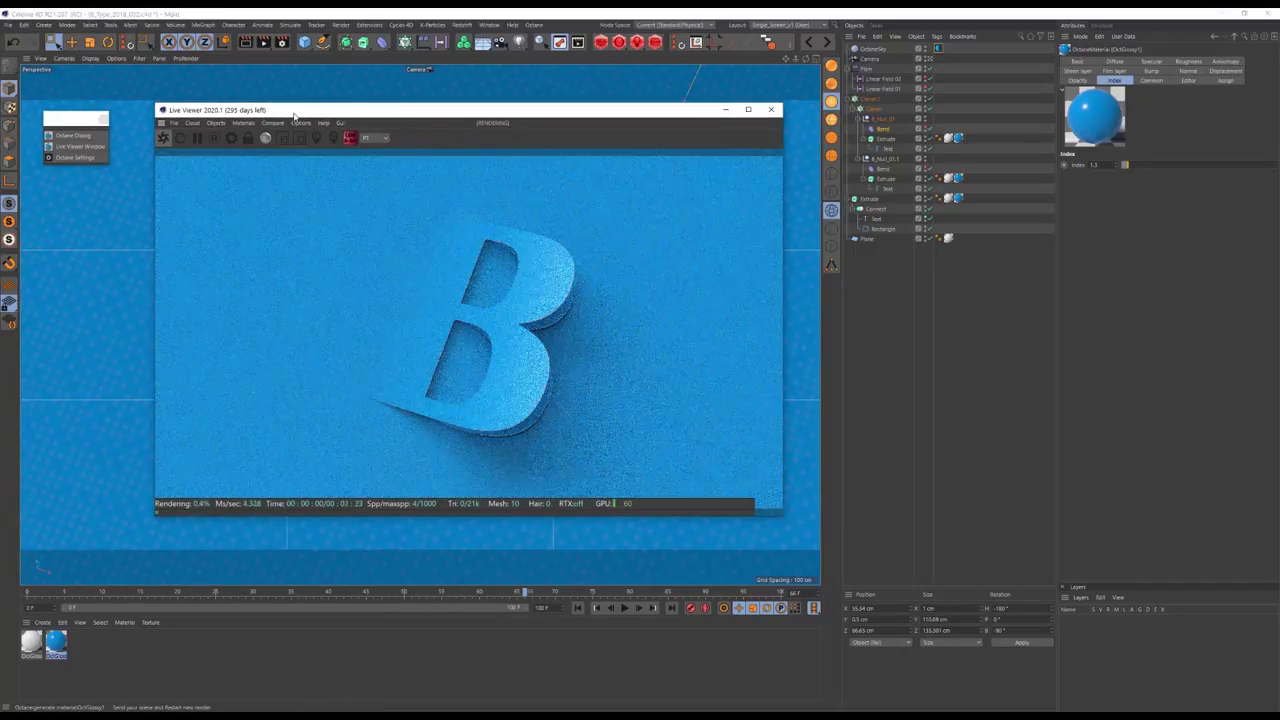